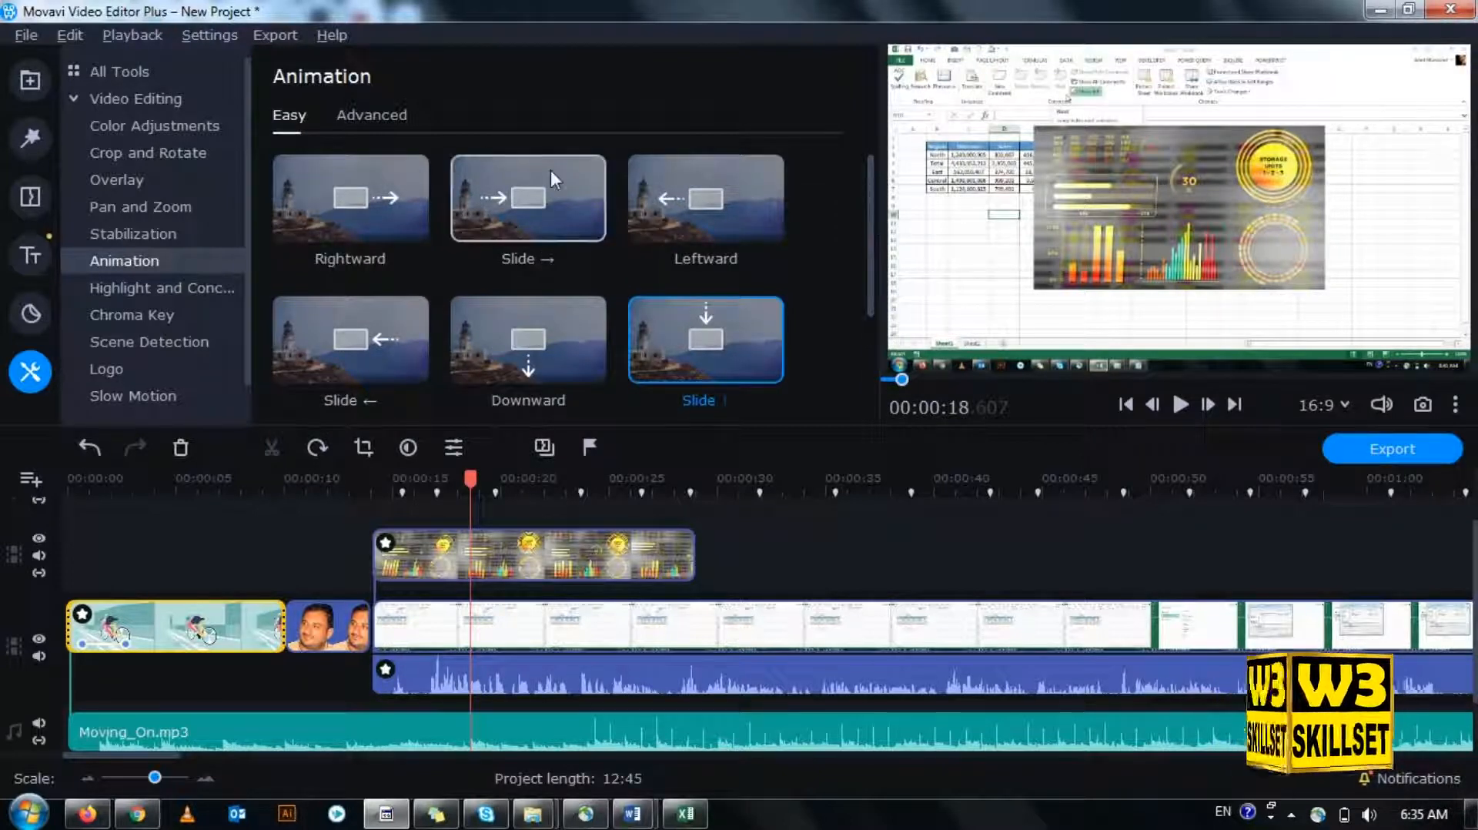
- Apply the Rightward animation to the overlay clip and move its first keyframe to the start of the clip
click(404, 547)
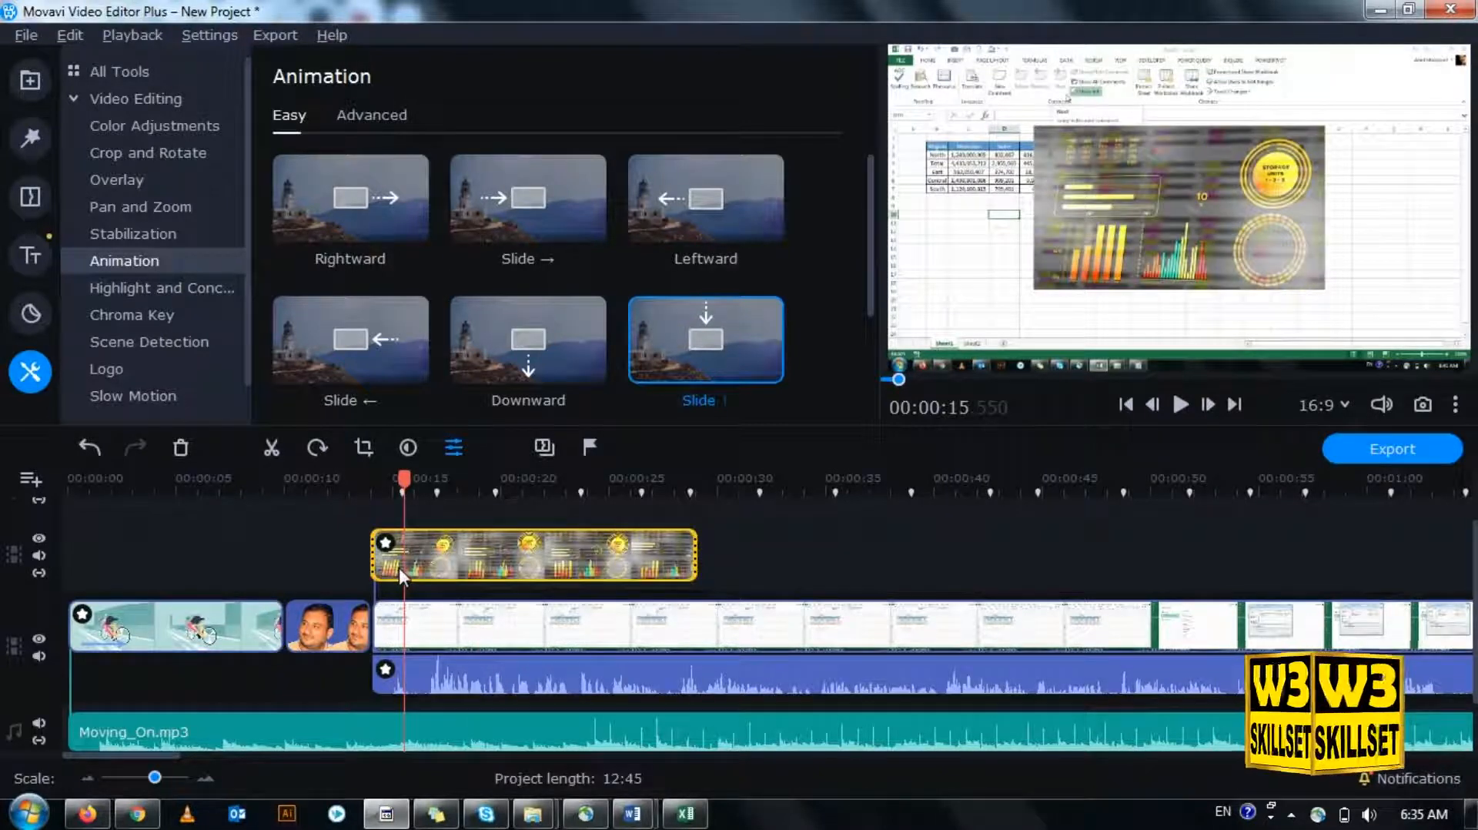
click(357, 210)
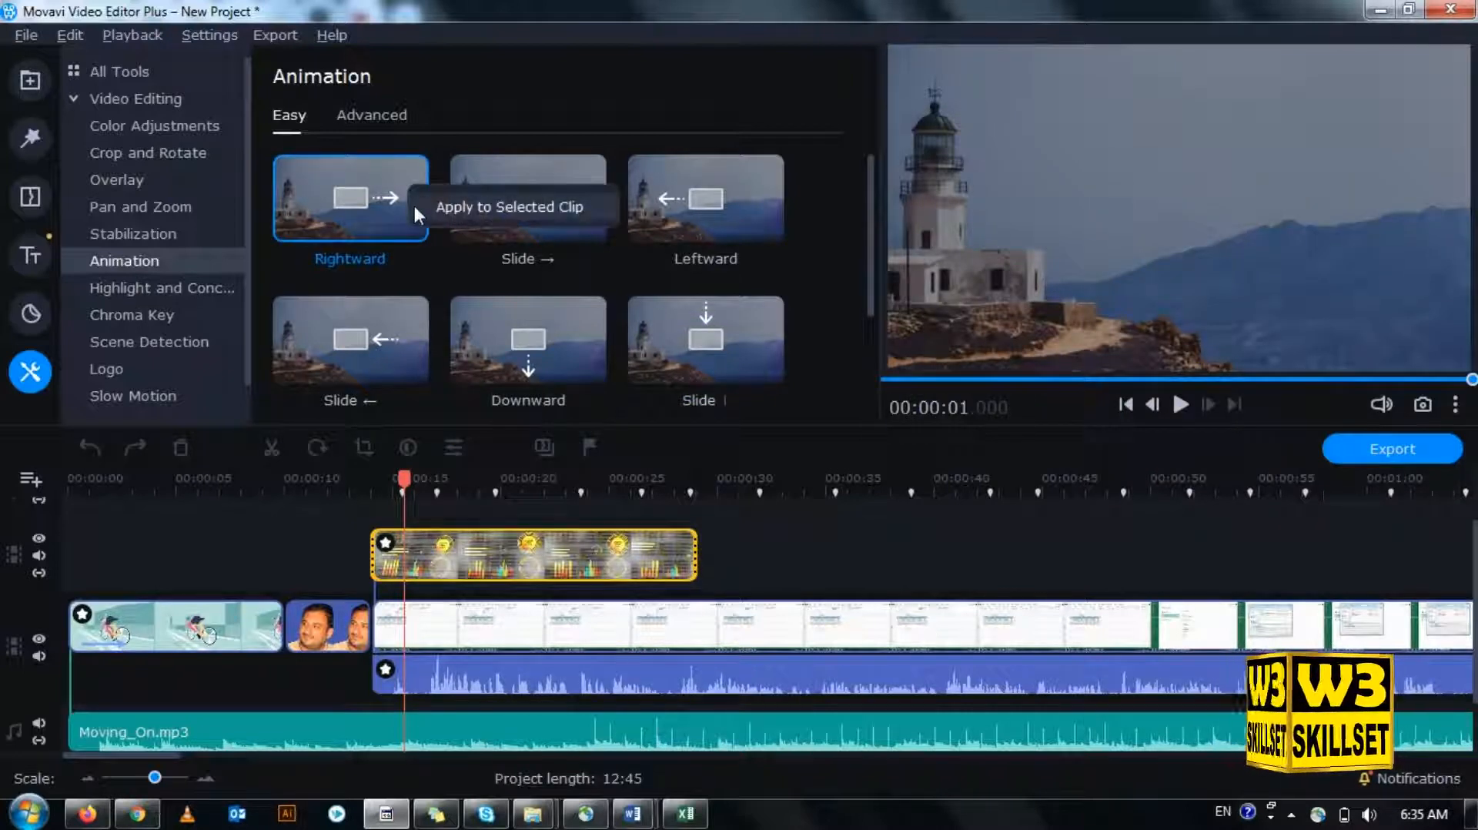
click(414, 203)
drag(403, 535, 374, 535)
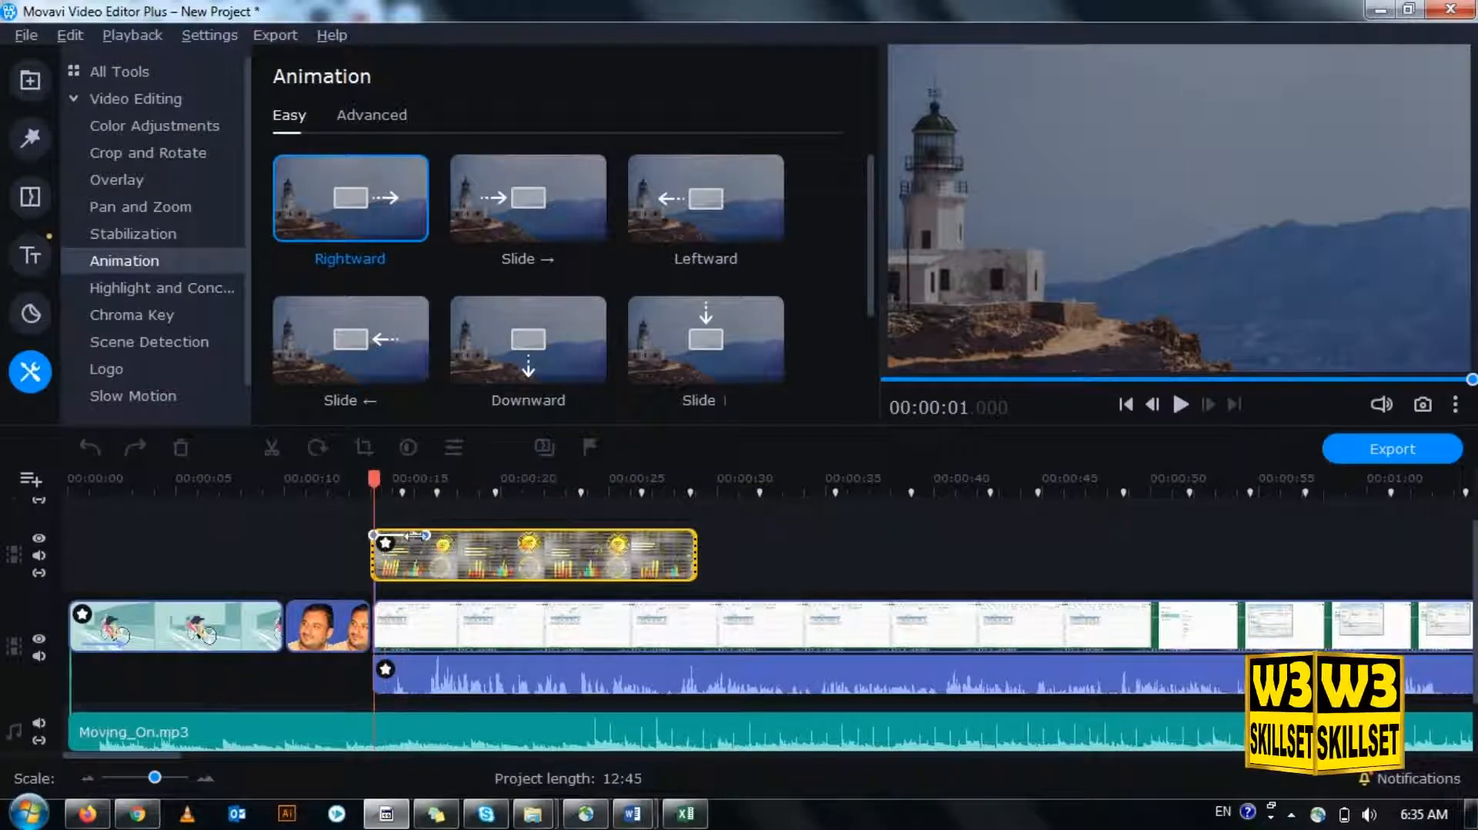
- Extend the Rightward animation by moving its end keyframe further along the overlay clip, and play back the result
click(426, 537)
drag(426, 535, 478, 534)
drag(478, 479, 367, 483)
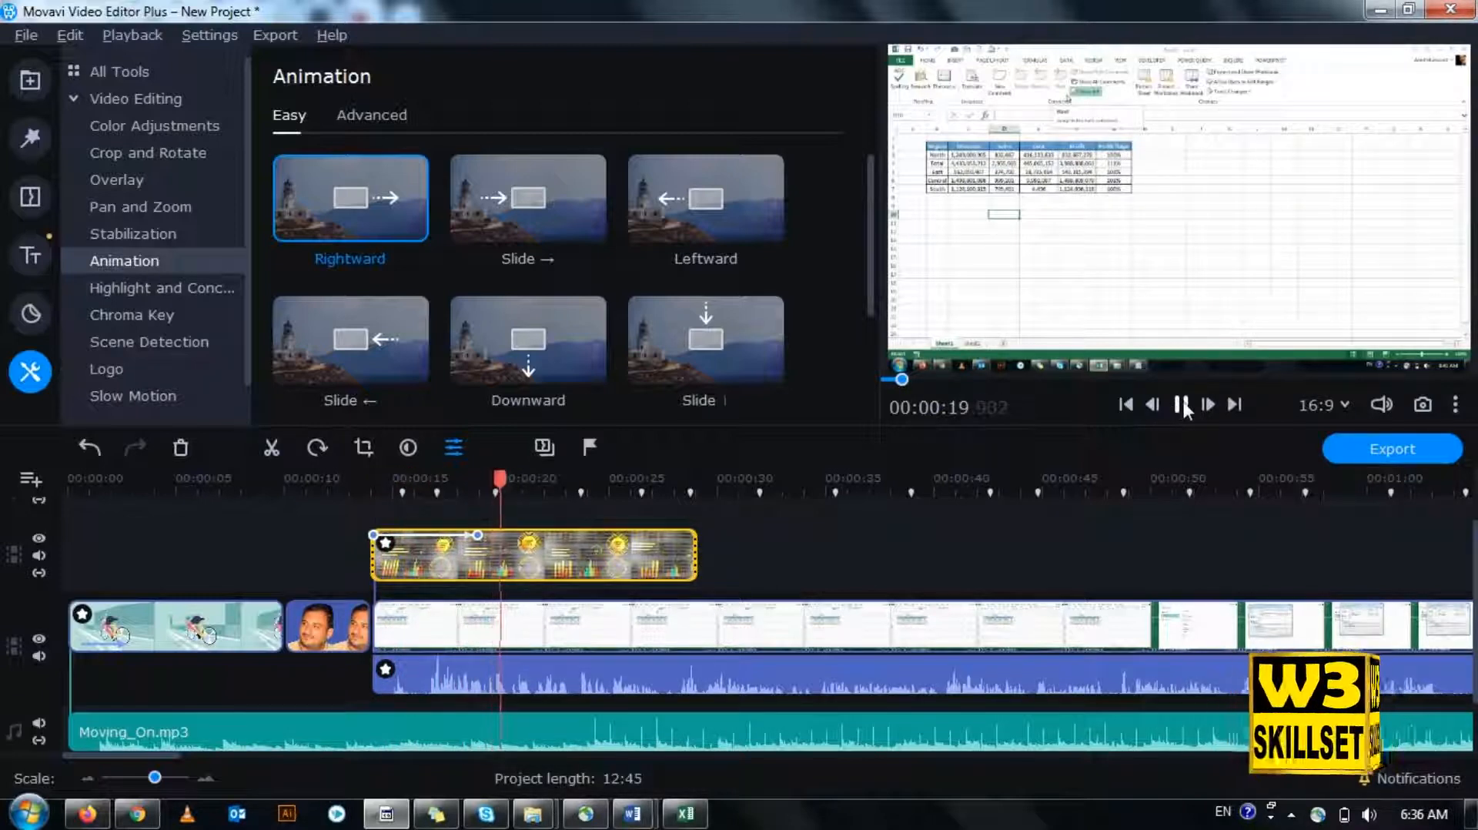
click(1178, 403)
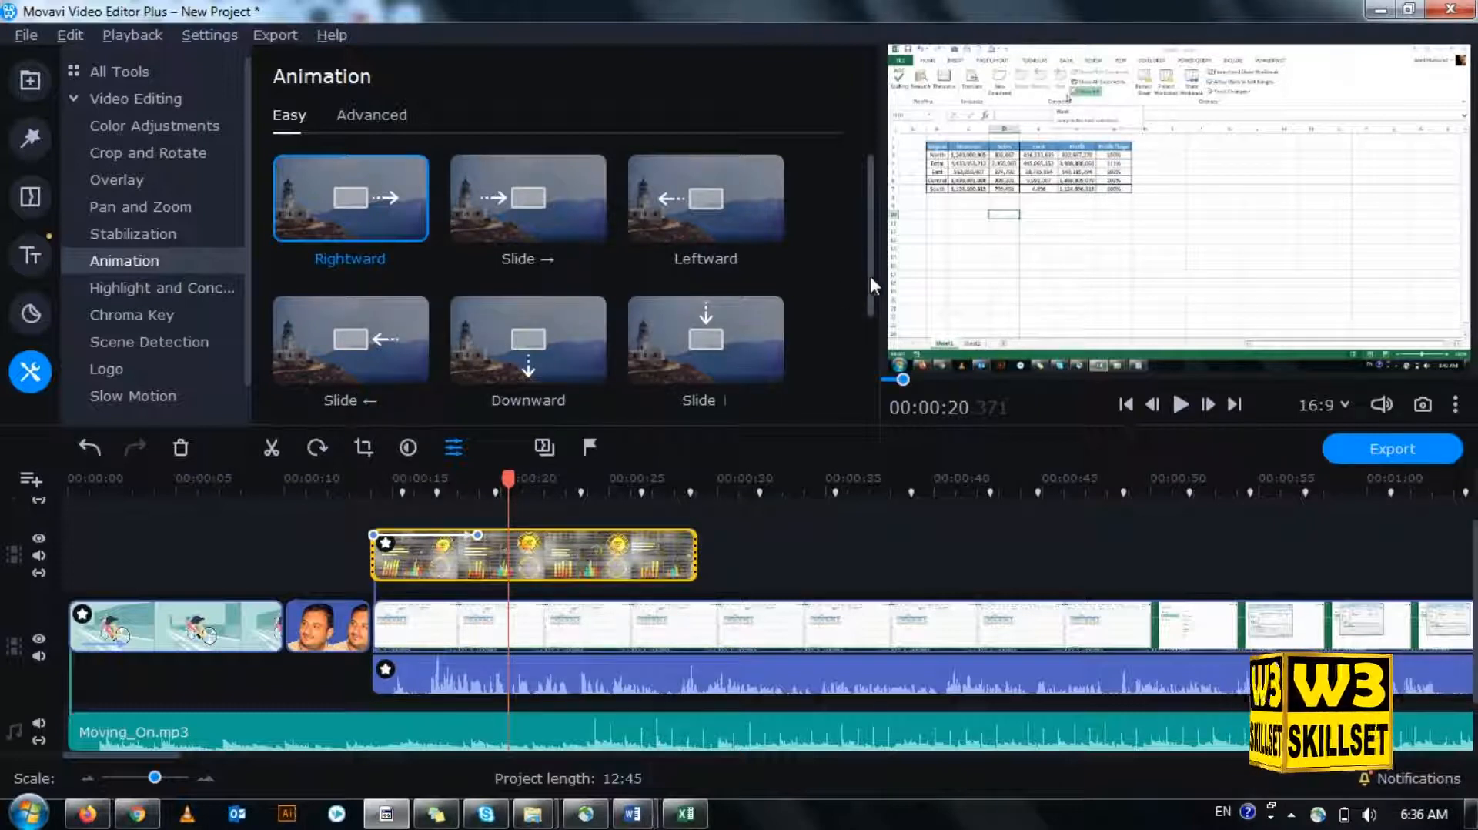
- Add the Pause animation to the overlay clip at about 20 s, after the Rightward animation
drag(872, 276, 871, 300)
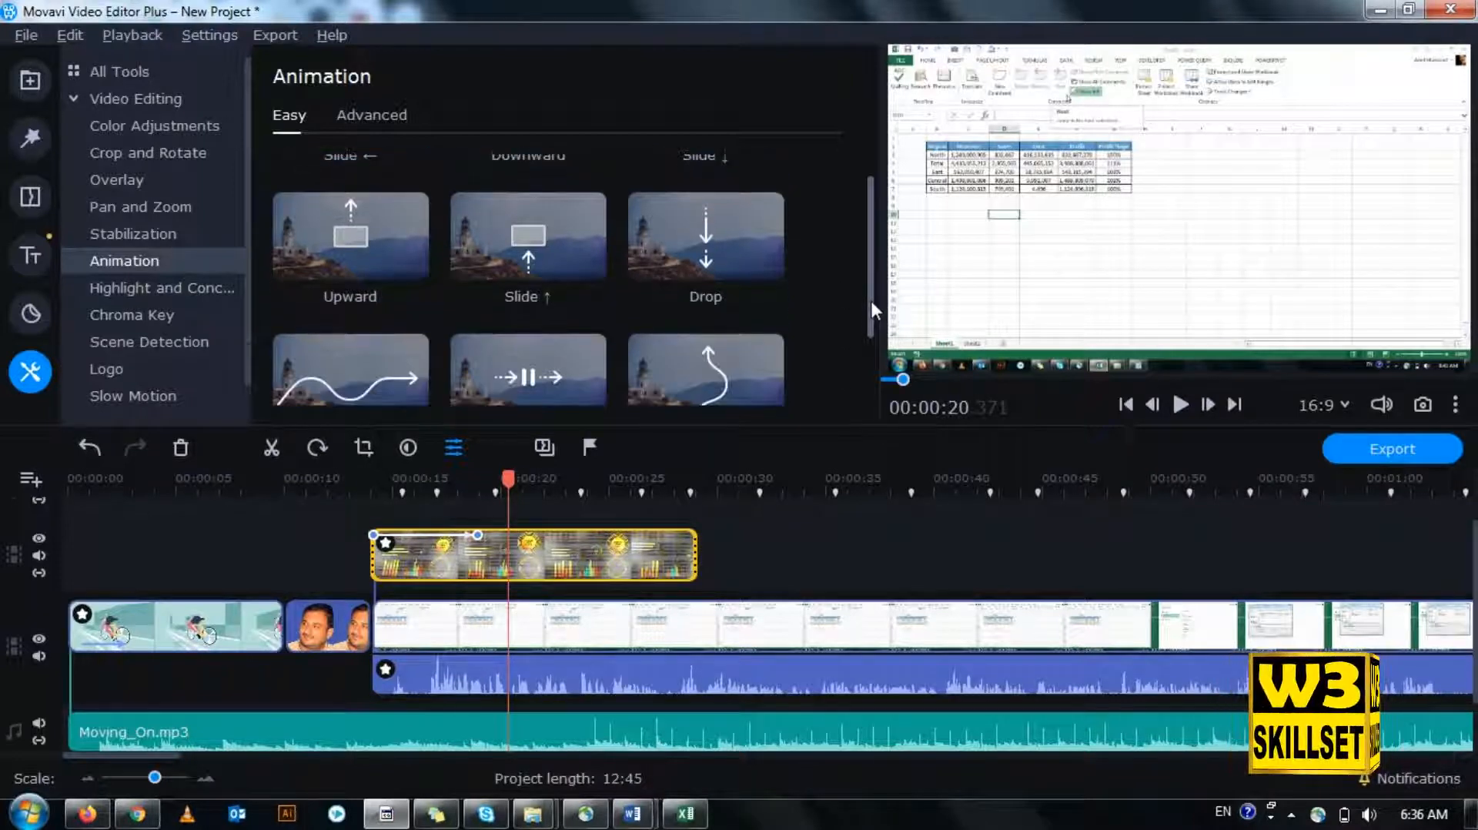
scroll(871, 300, down, 1)
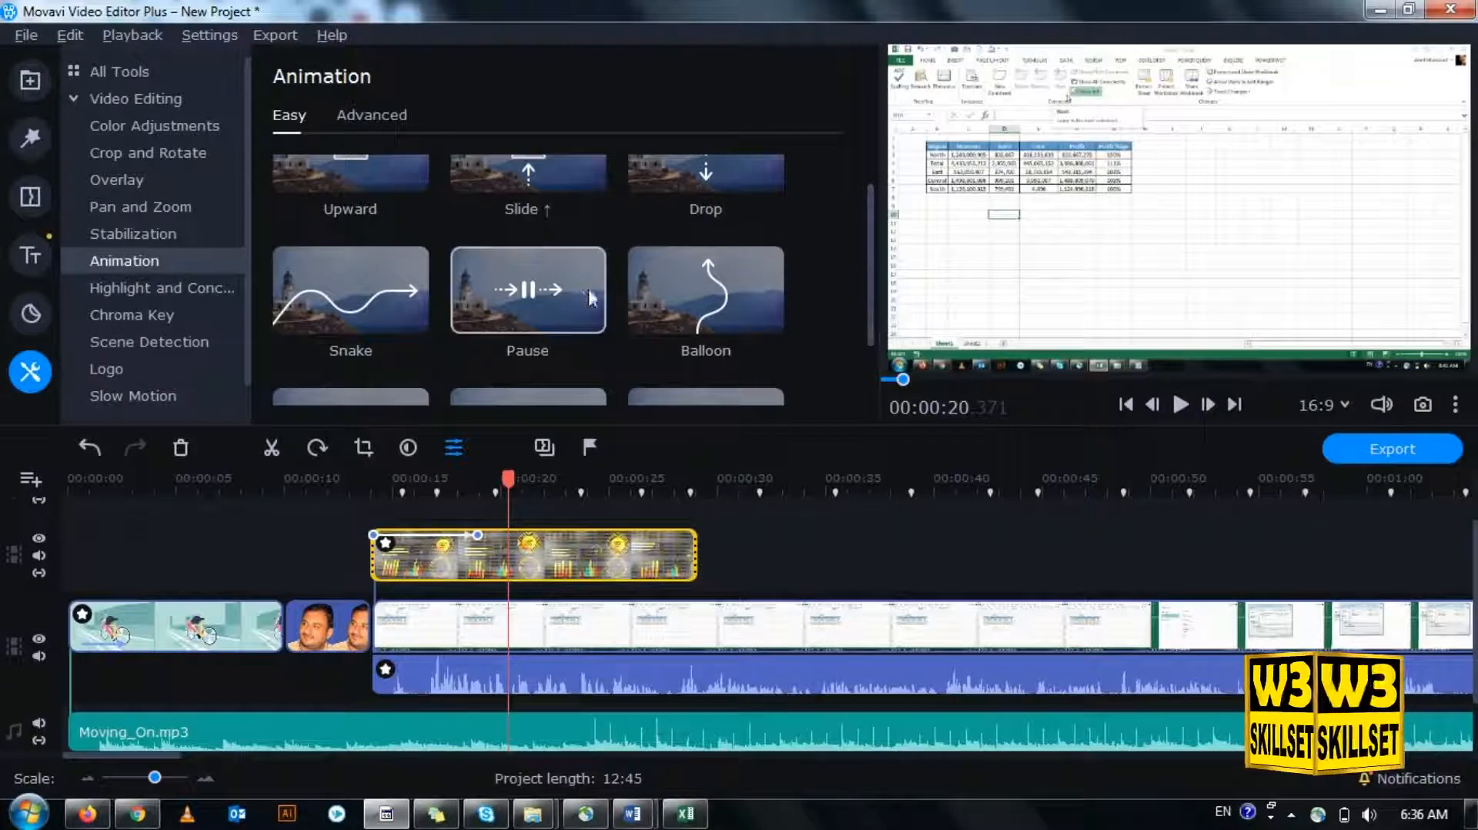
click(570, 290)
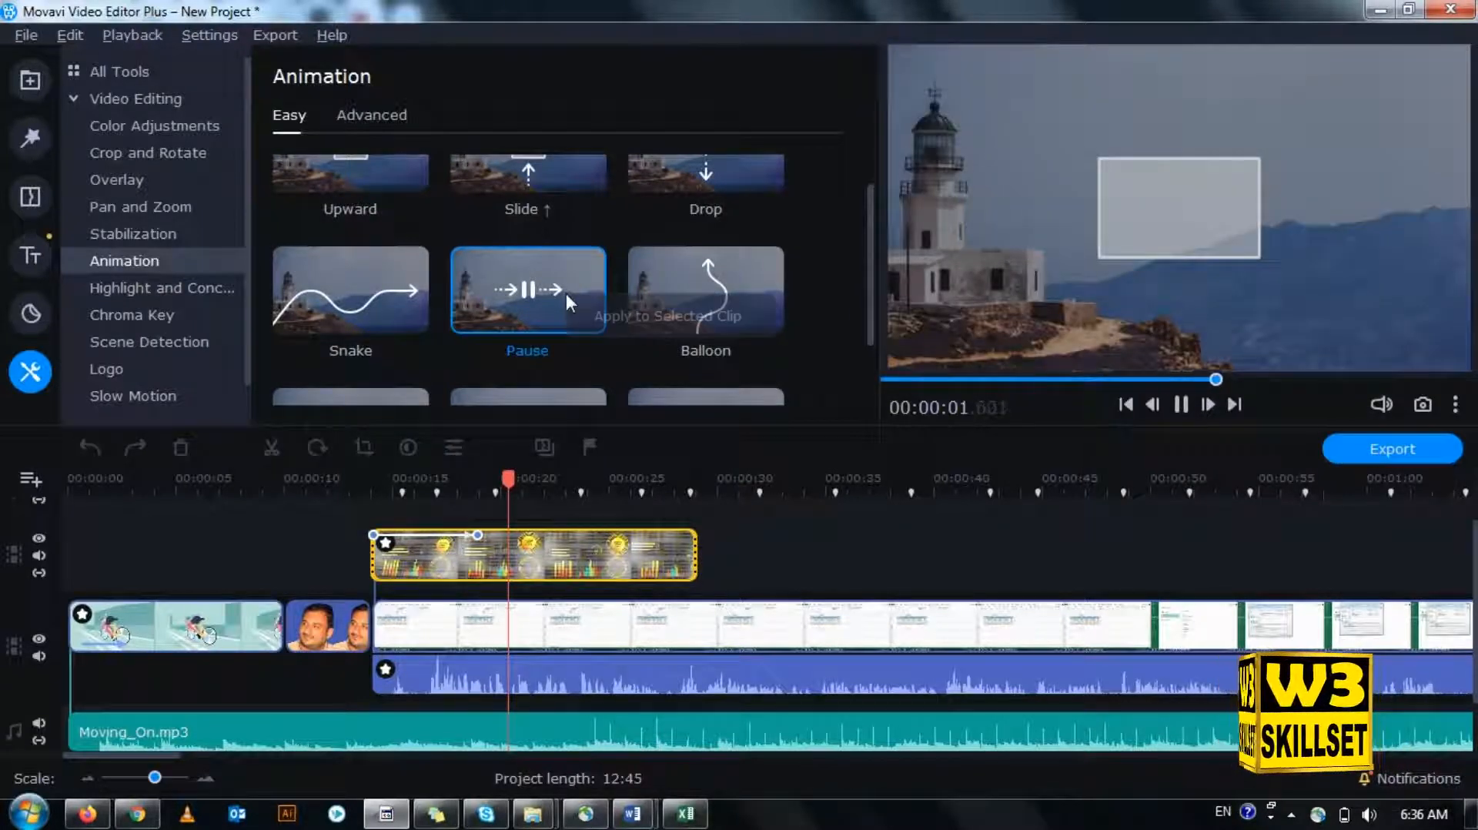
click(589, 305)
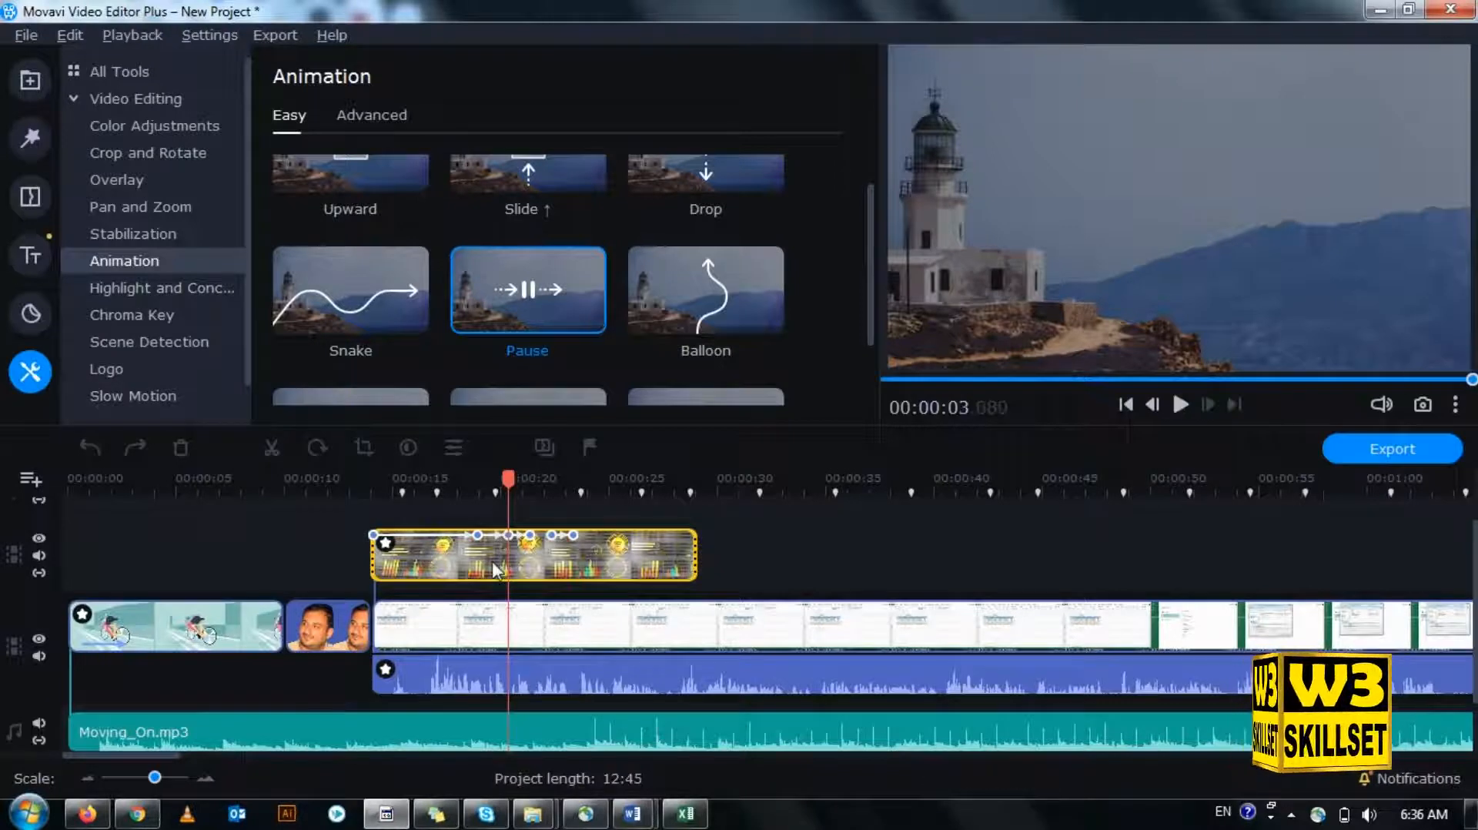
- Remove the first keyframe of the Rightward animation at the start of the overlay clip
drag(508, 491, 482, 491)
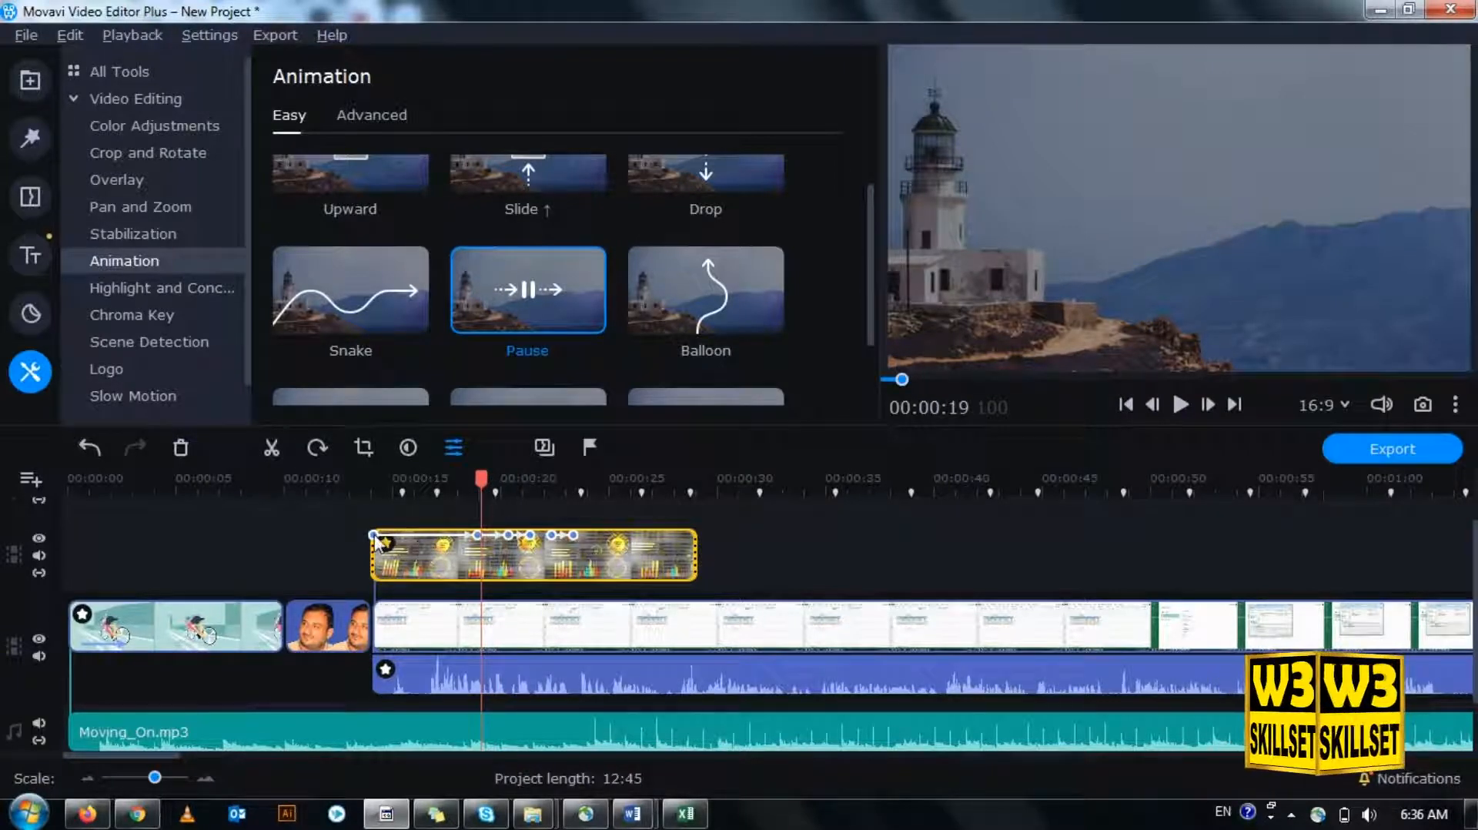
right_click(374, 535)
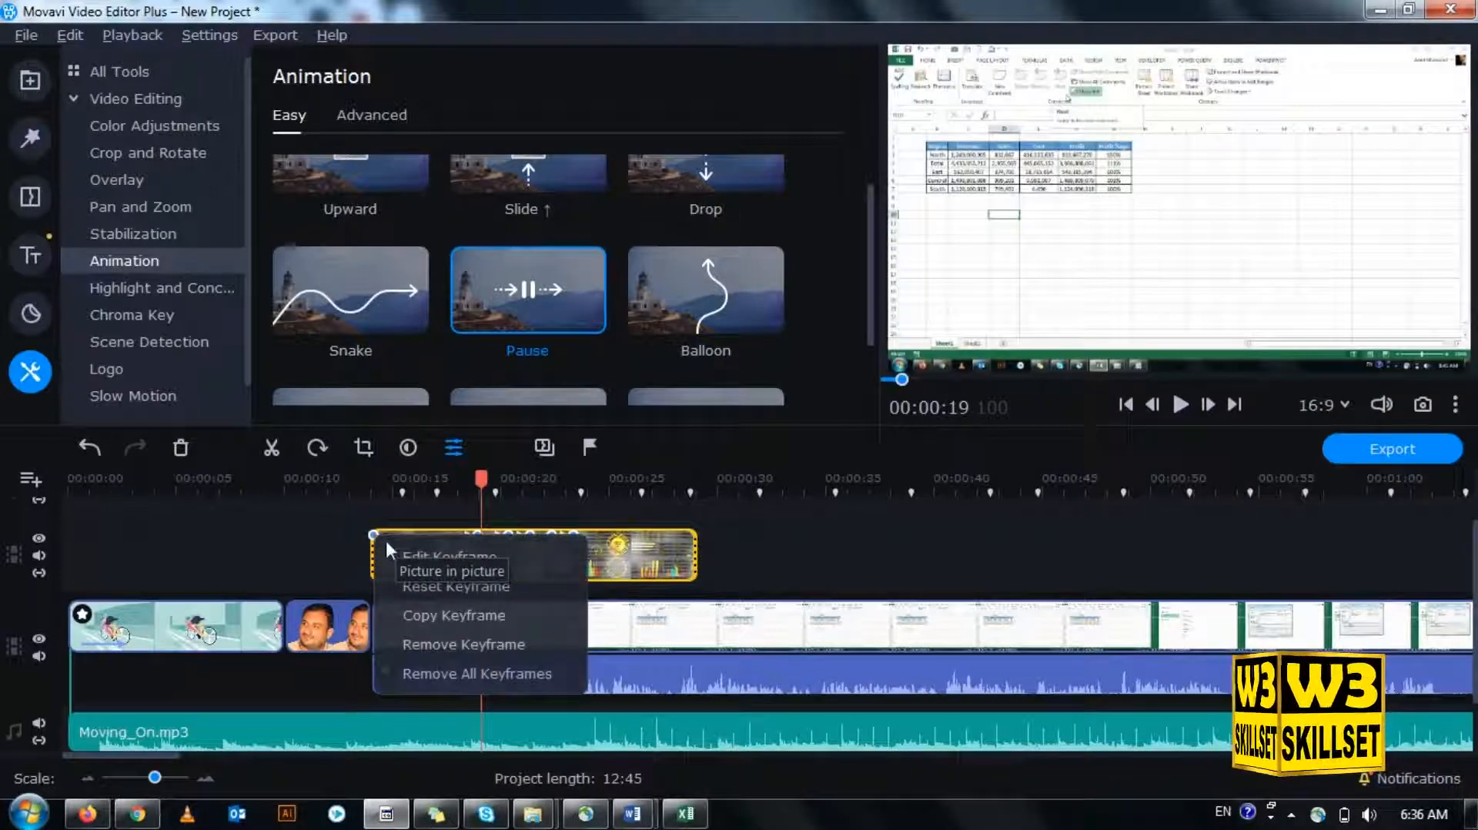
click(414, 633)
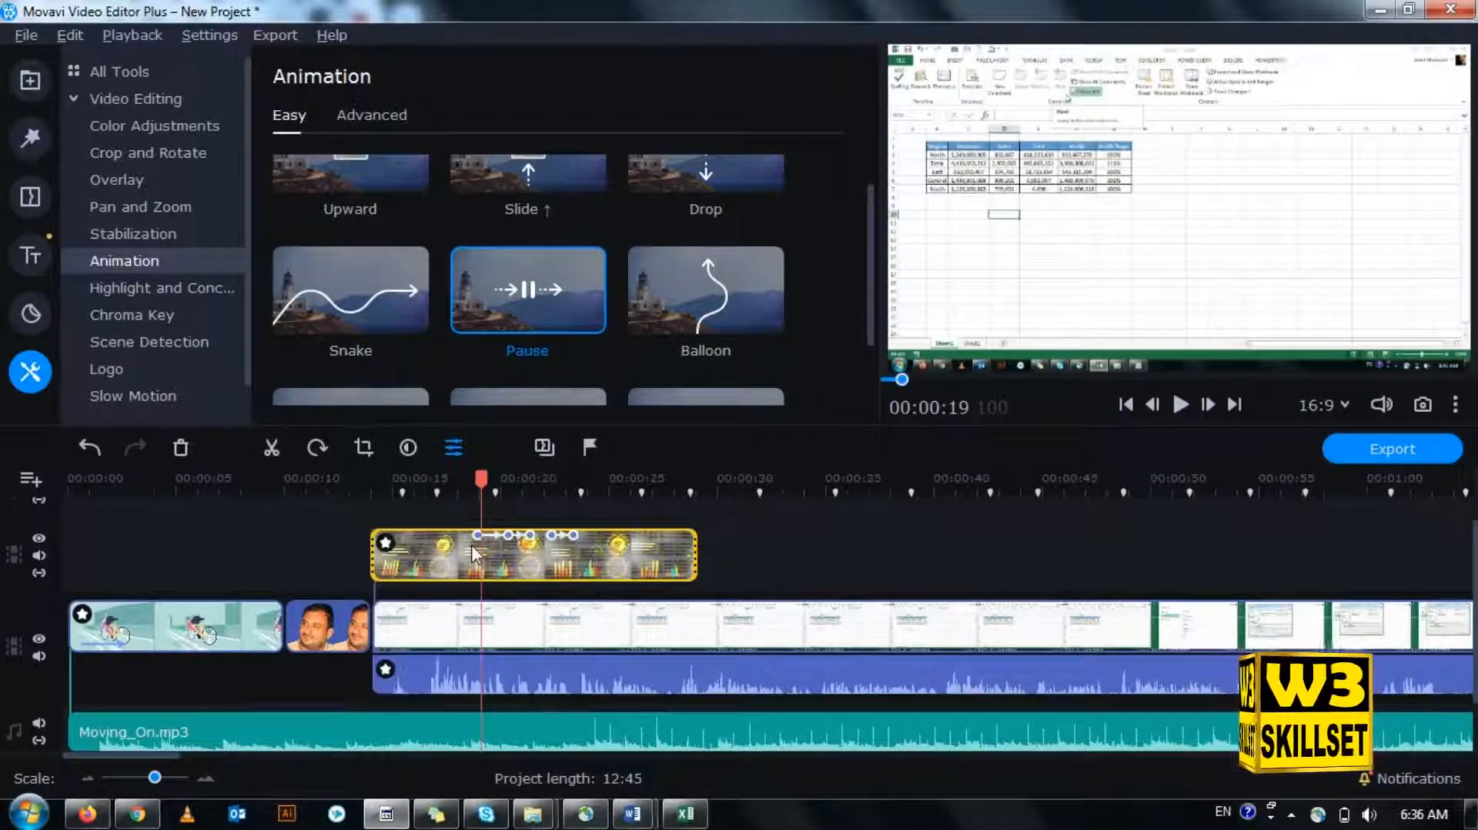
- Play the overlay clip from about 18 s to preview the Pause animation
click(465, 483)
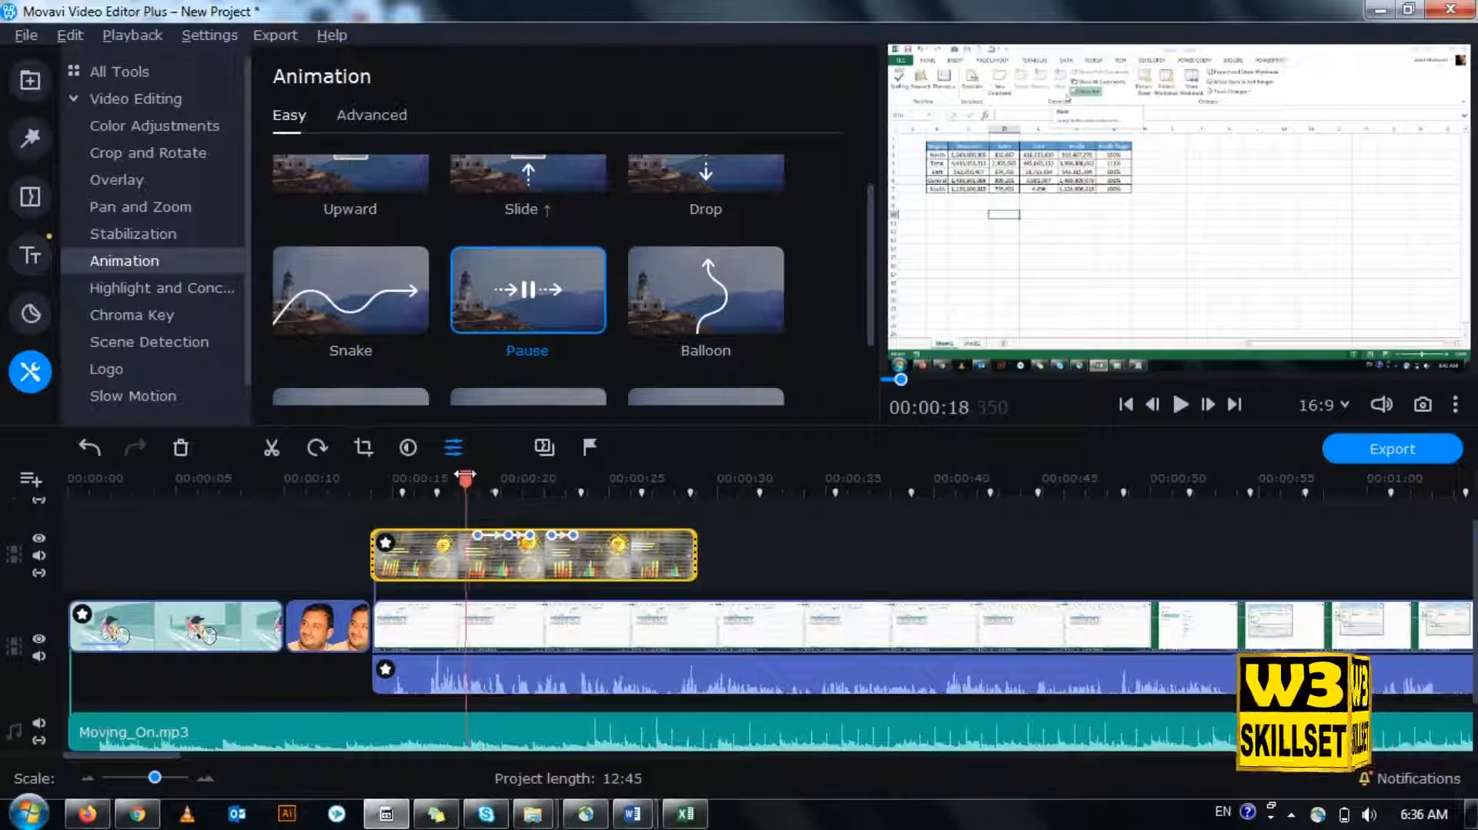
click(1188, 406)
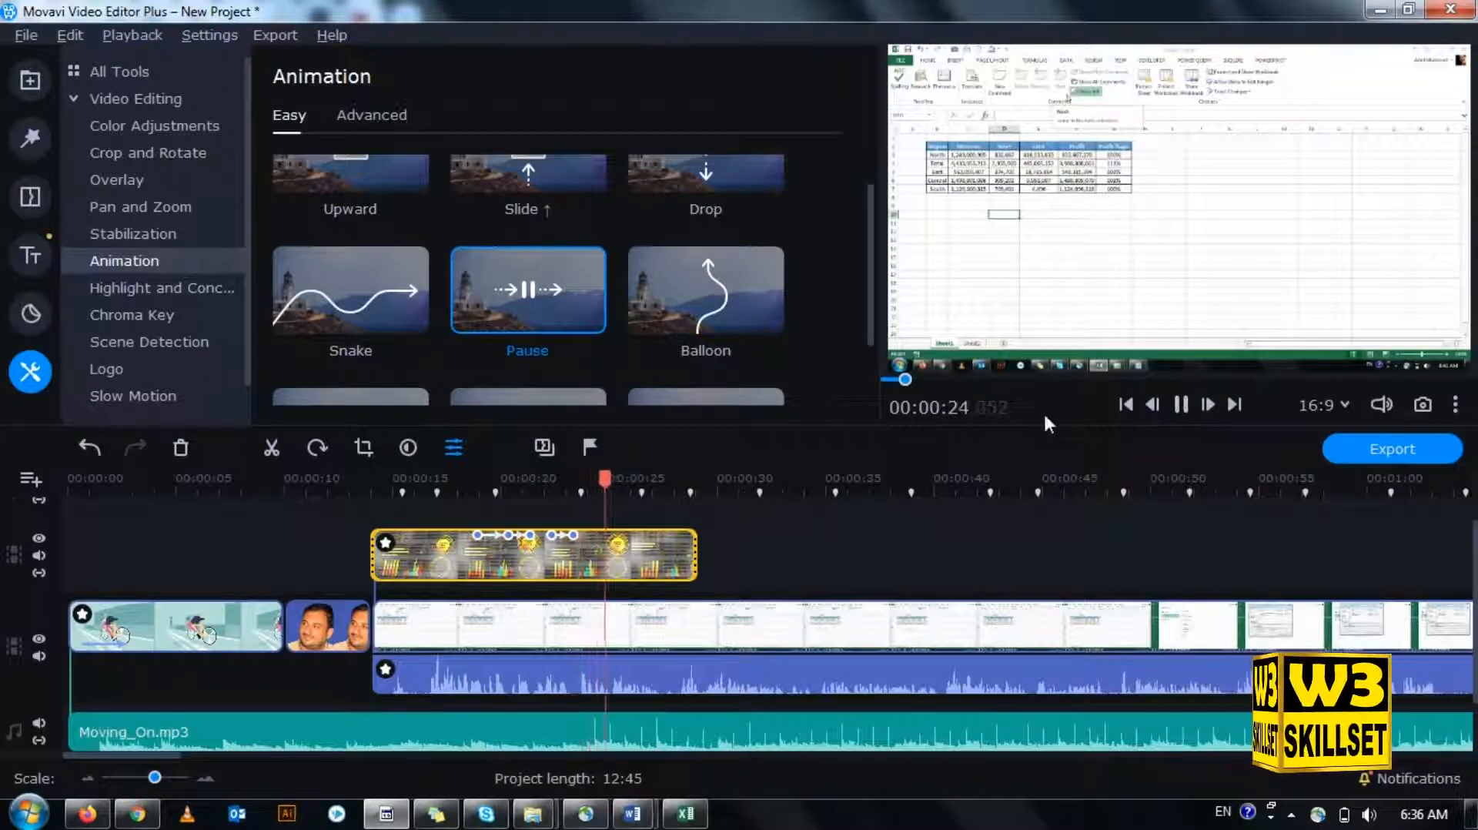
key(space)
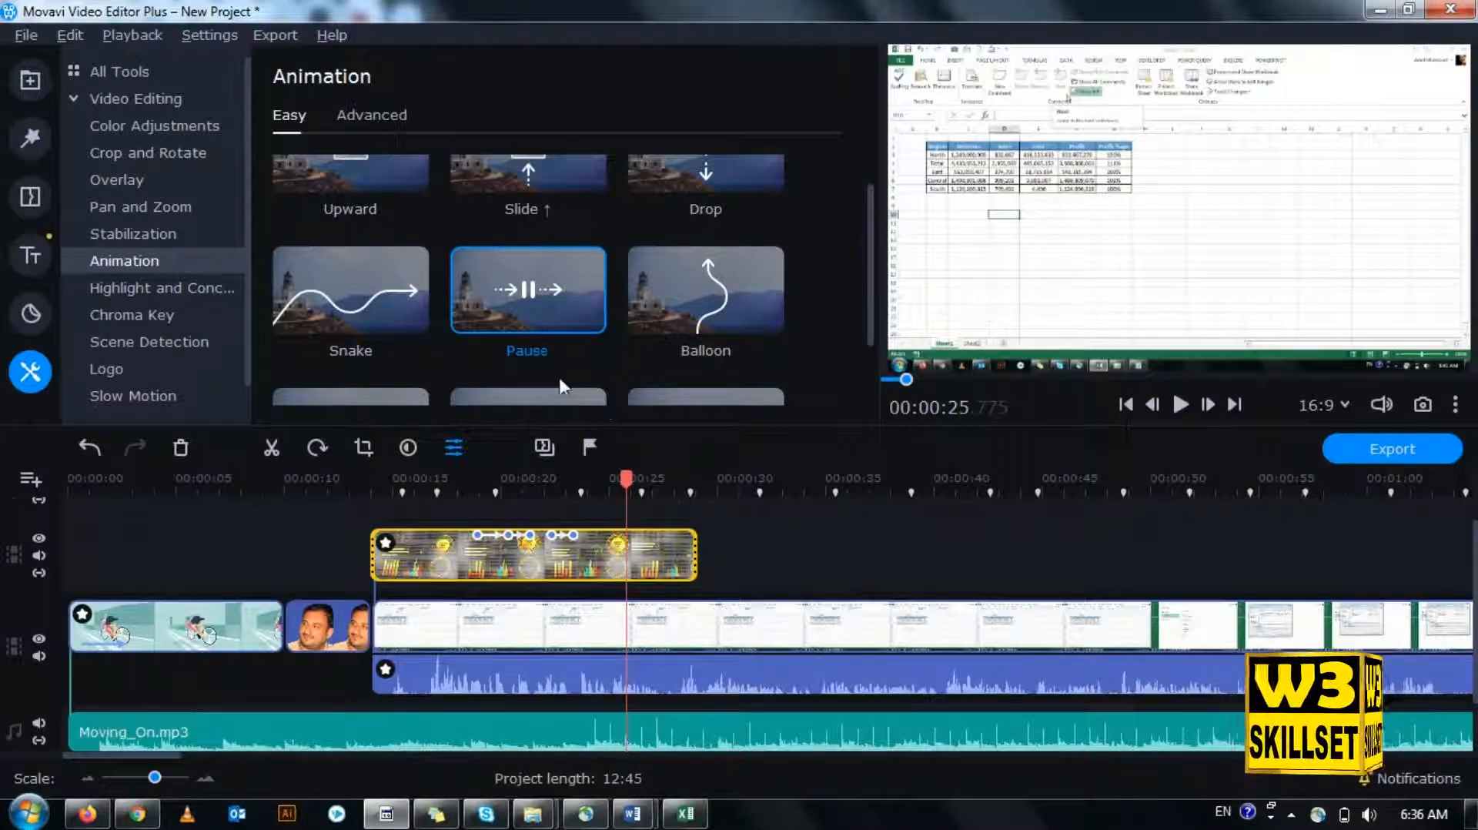
- Look through the remaining animation presets and remove all keyframes from the overlay clip
scroll(870, 293, up, 1)
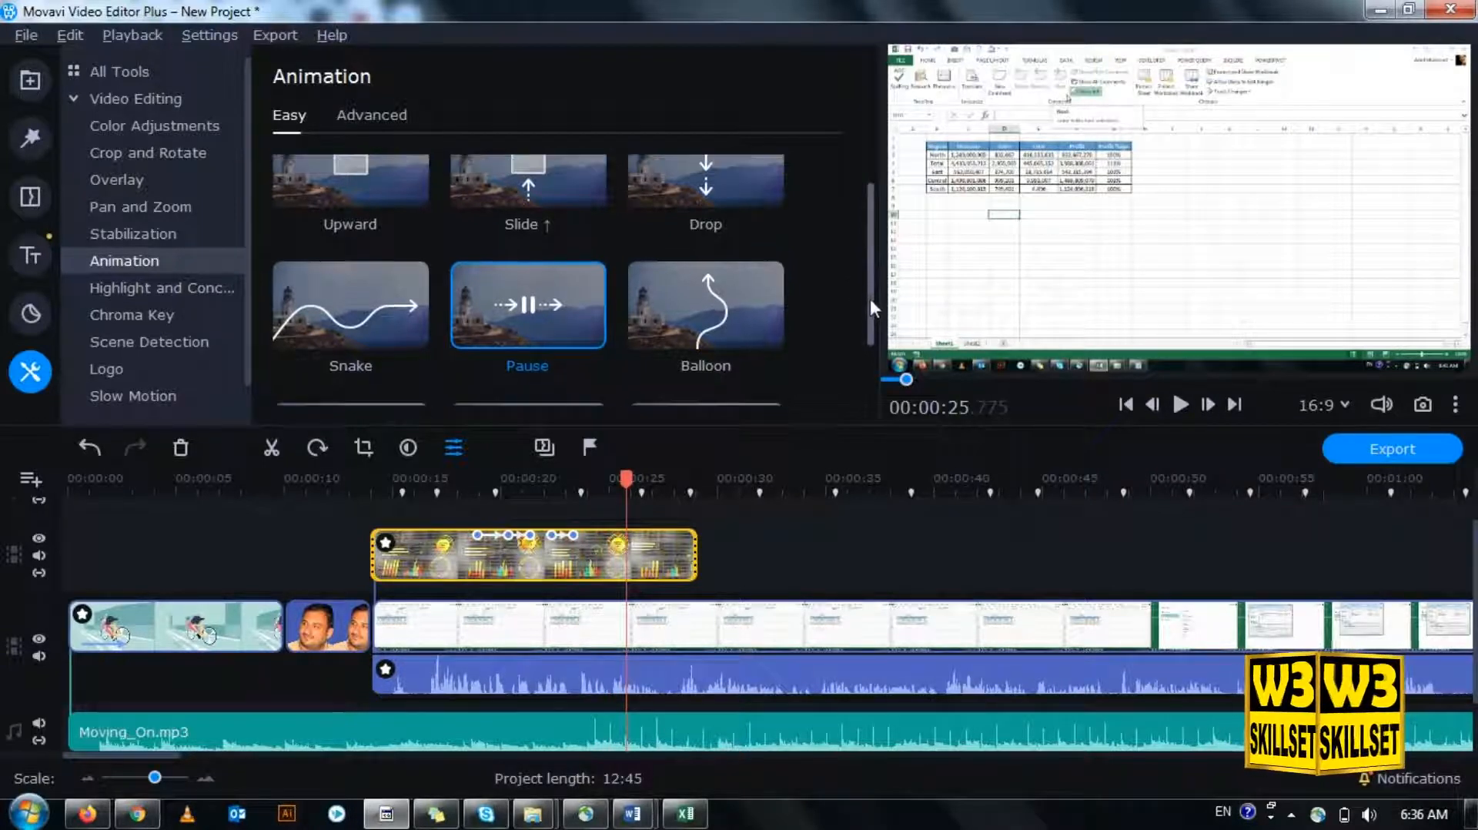
scroll(870, 308, down, 3)
scroll(871, 348, down, 3)
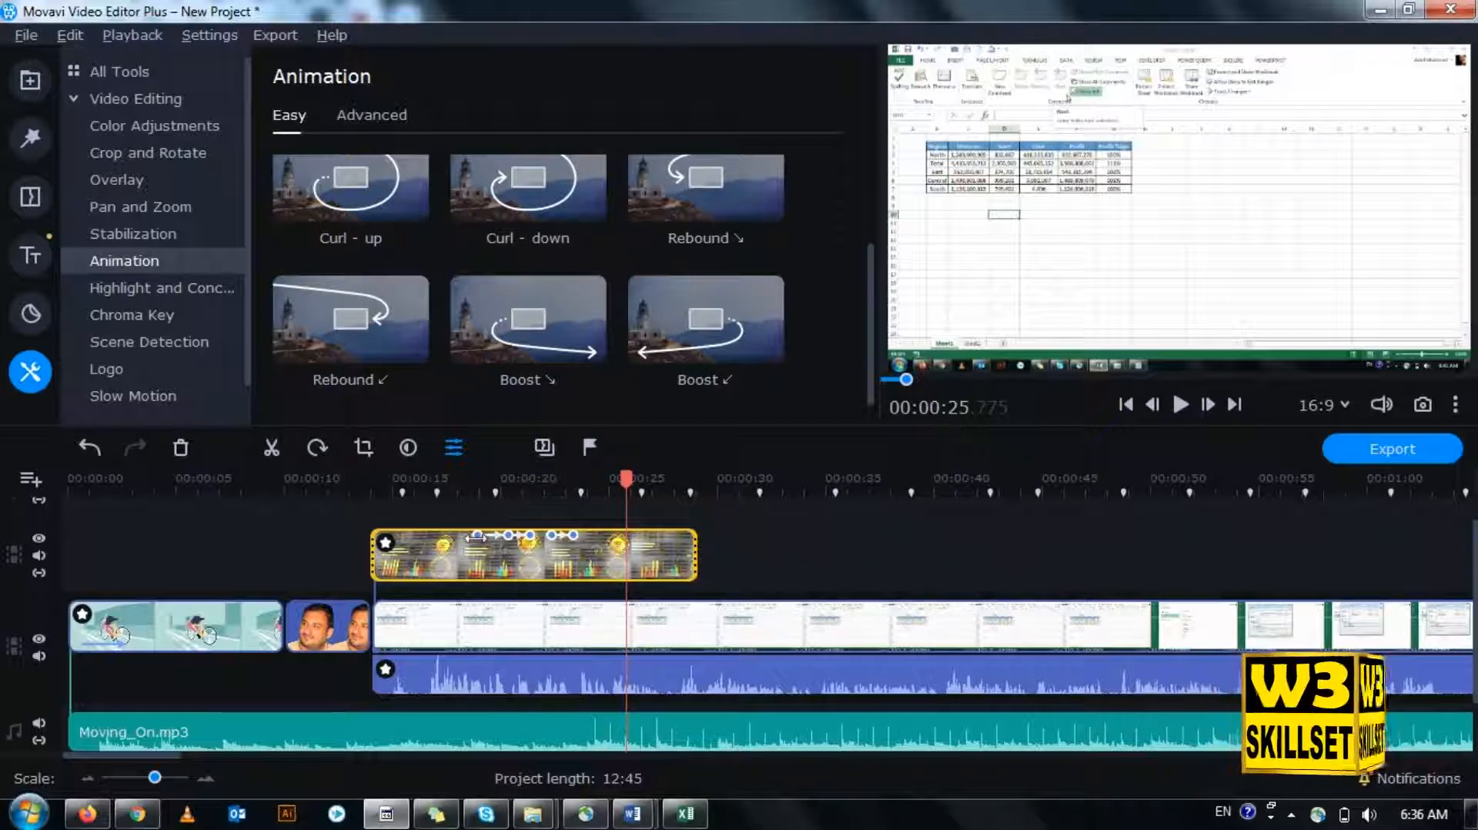
right_click(476, 537)
click(514, 677)
- Apply the Curl - up animation to the overlay clip, shift the clip slightly along the timeline and extend the animation's last keyframe
click(449, 548)
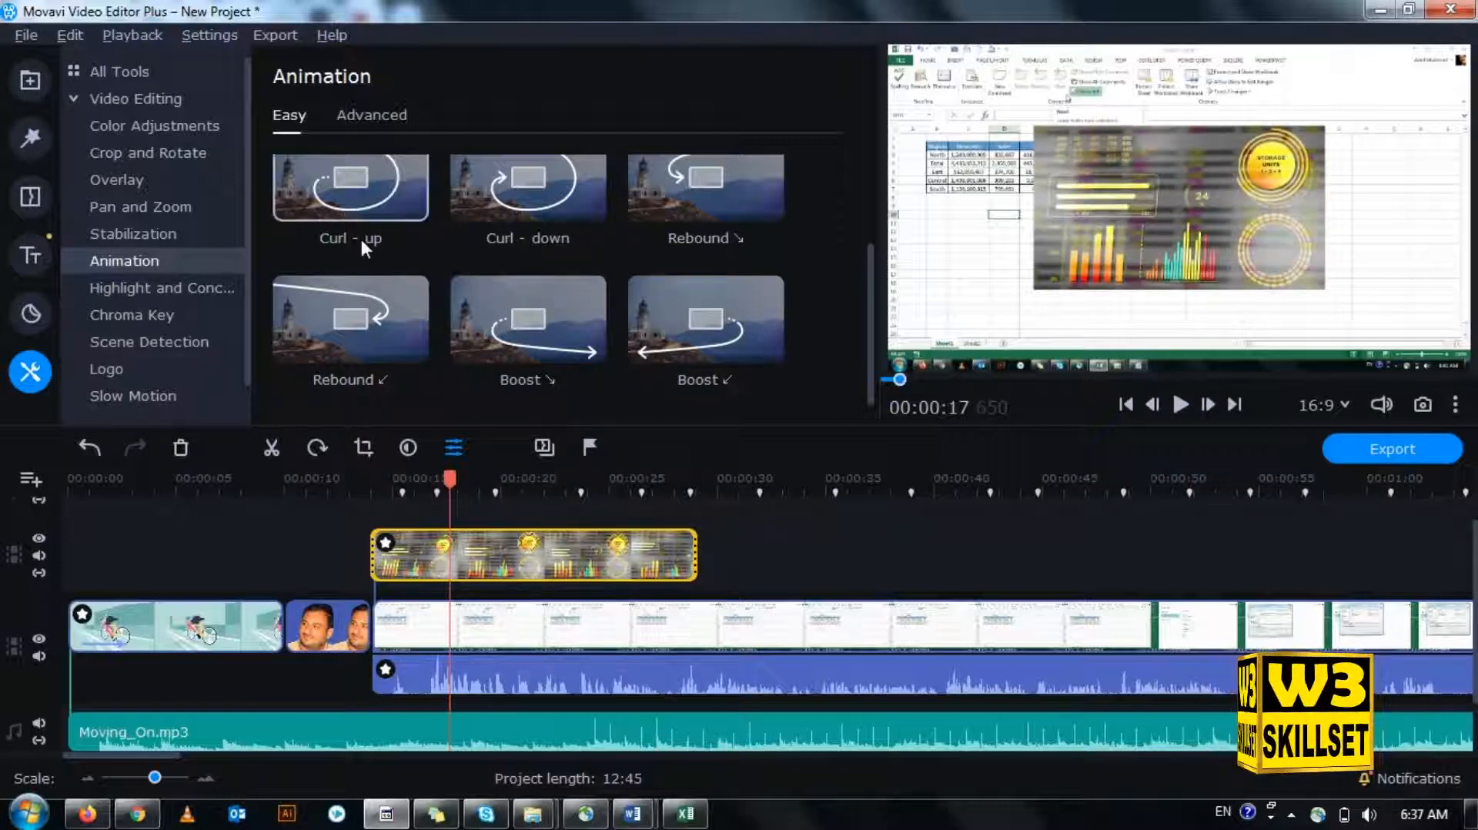
click(404, 194)
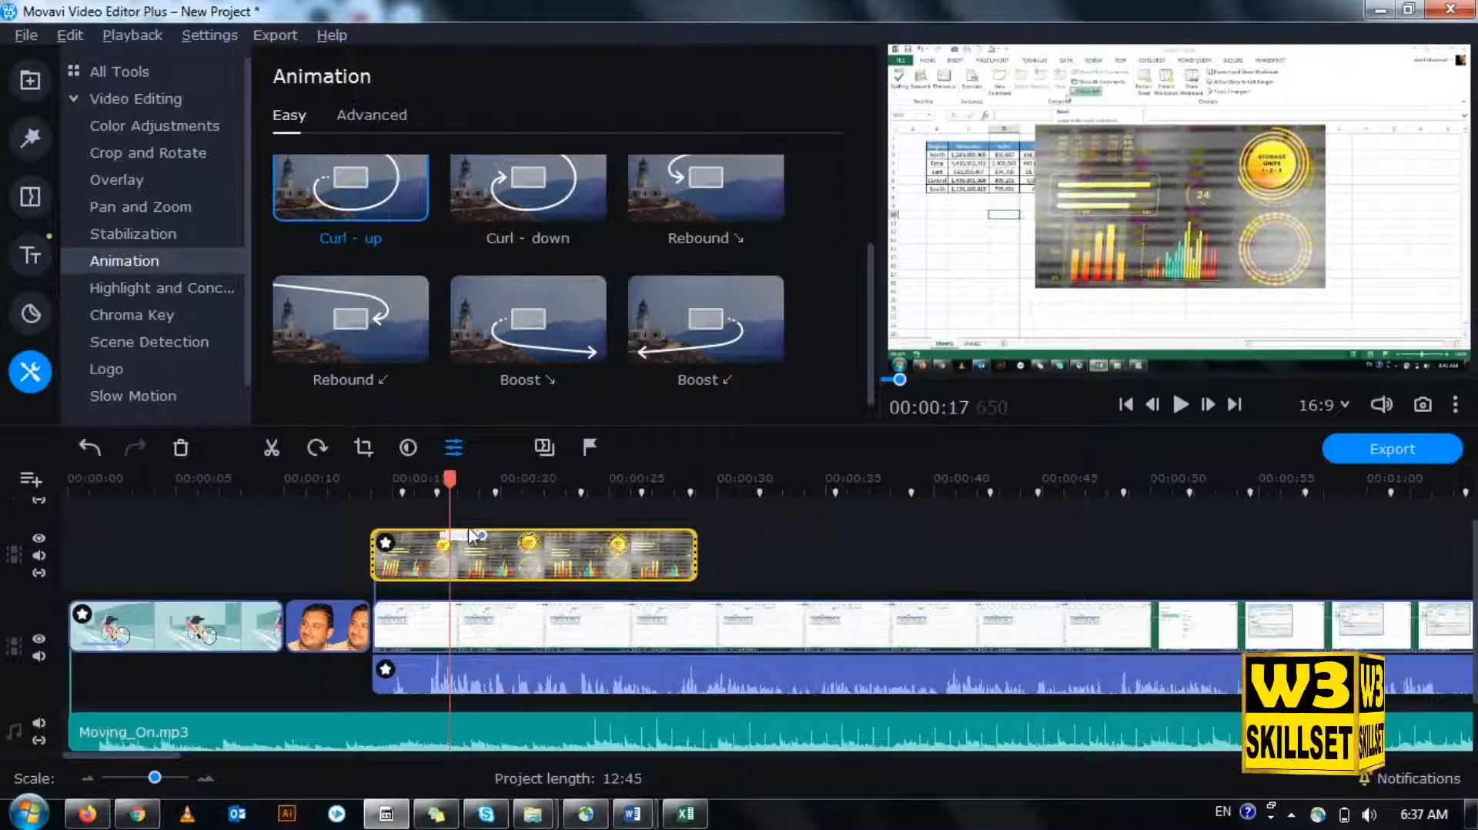
drag(440, 539, 610, 535)
click(501, 534)
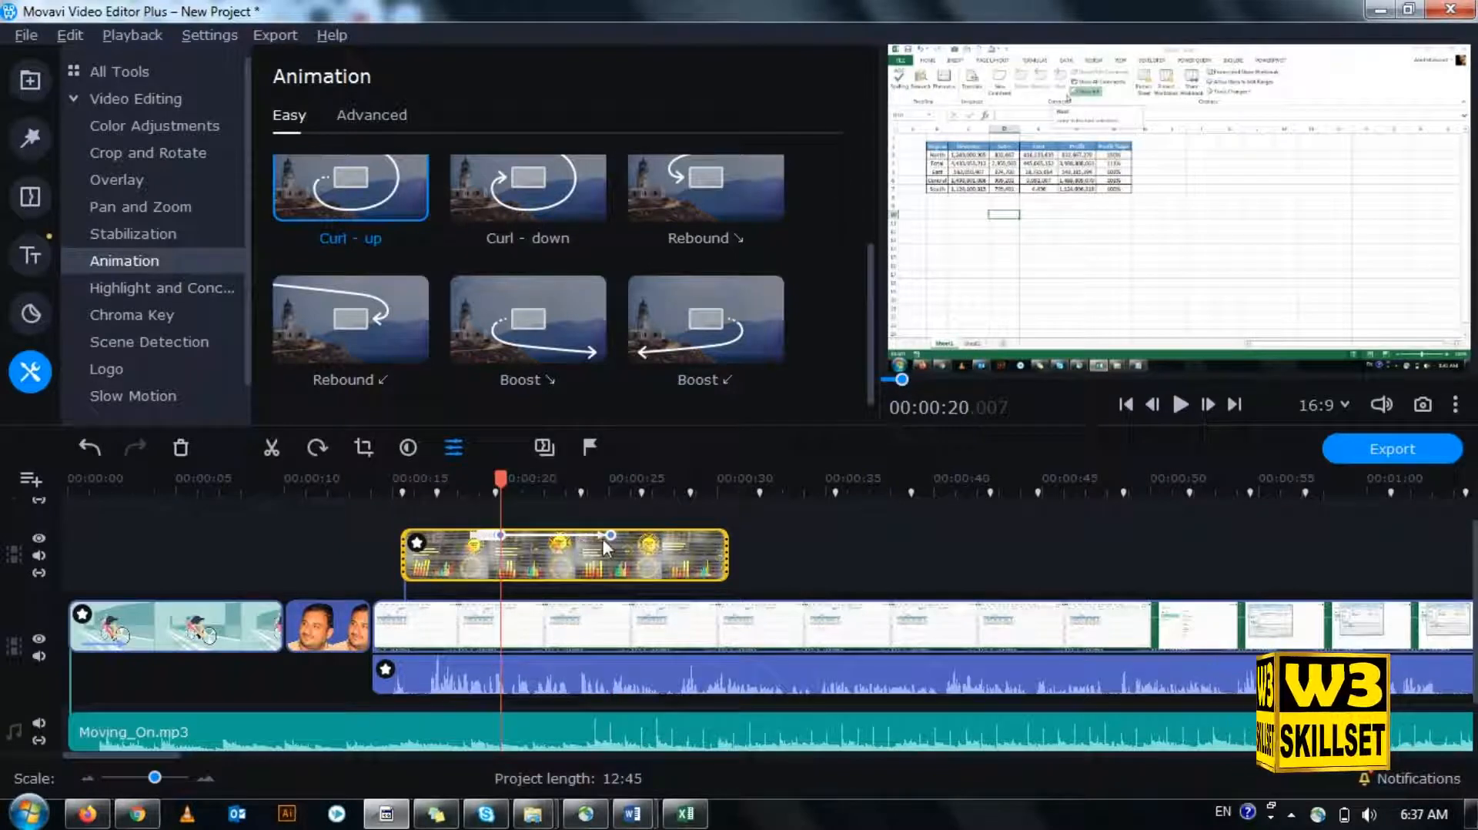
- Play the timeline from about 18 s to preview the Curl - up animation, and return the playhead to 20 s
drag(508, 478, 463, 479)
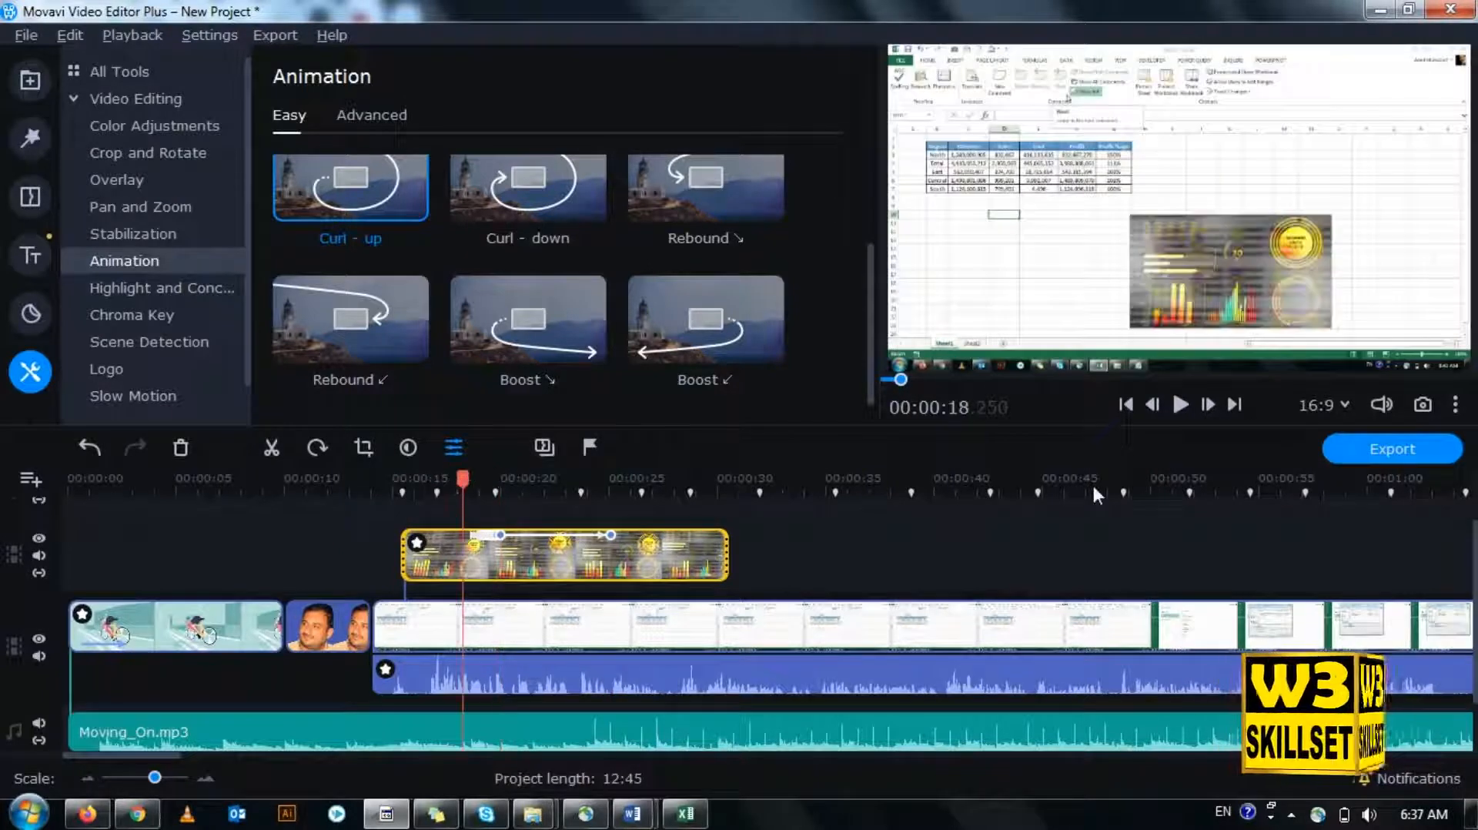
click(1181, 405)
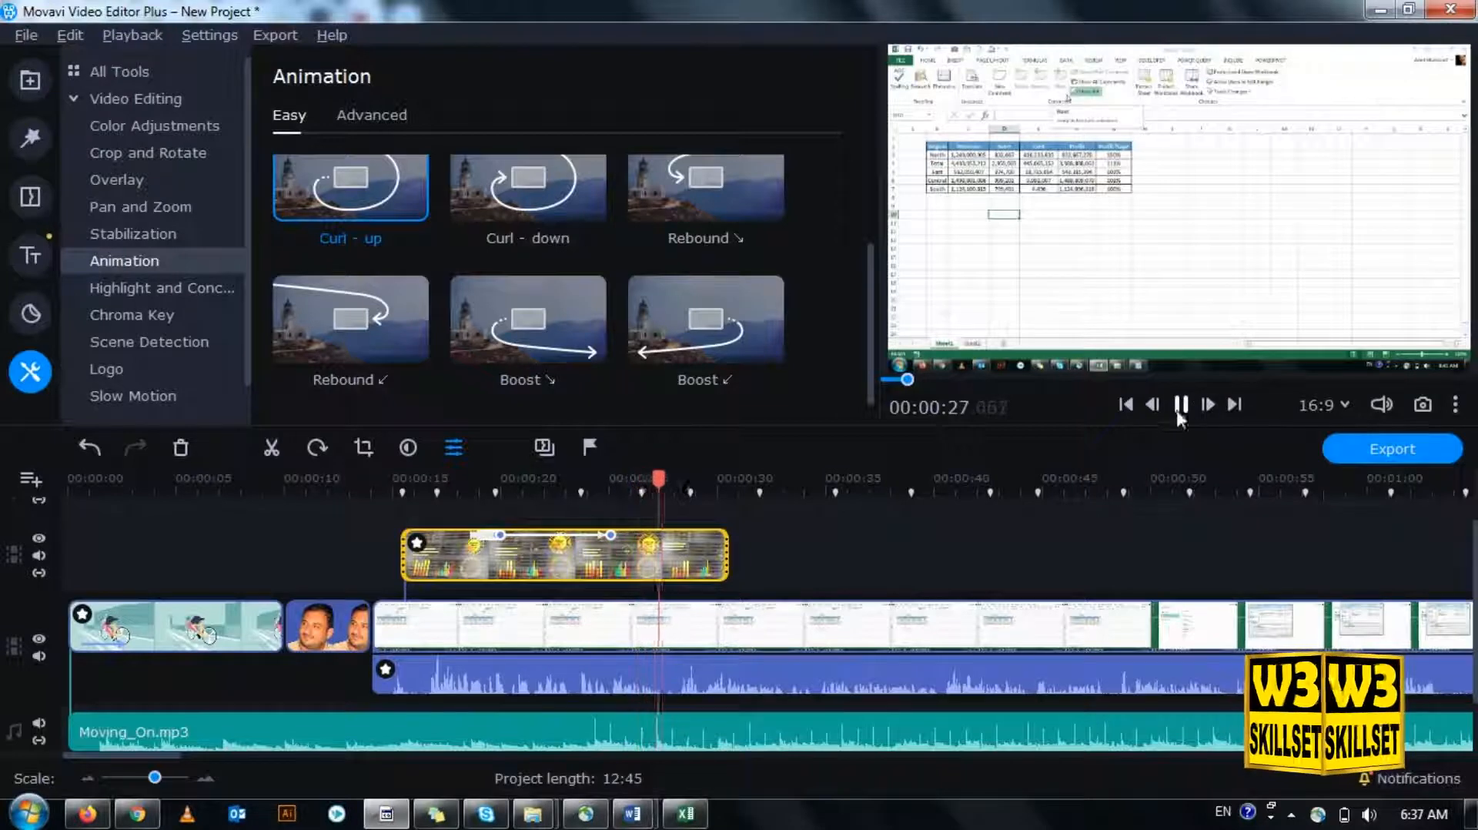
click(1180, 406)
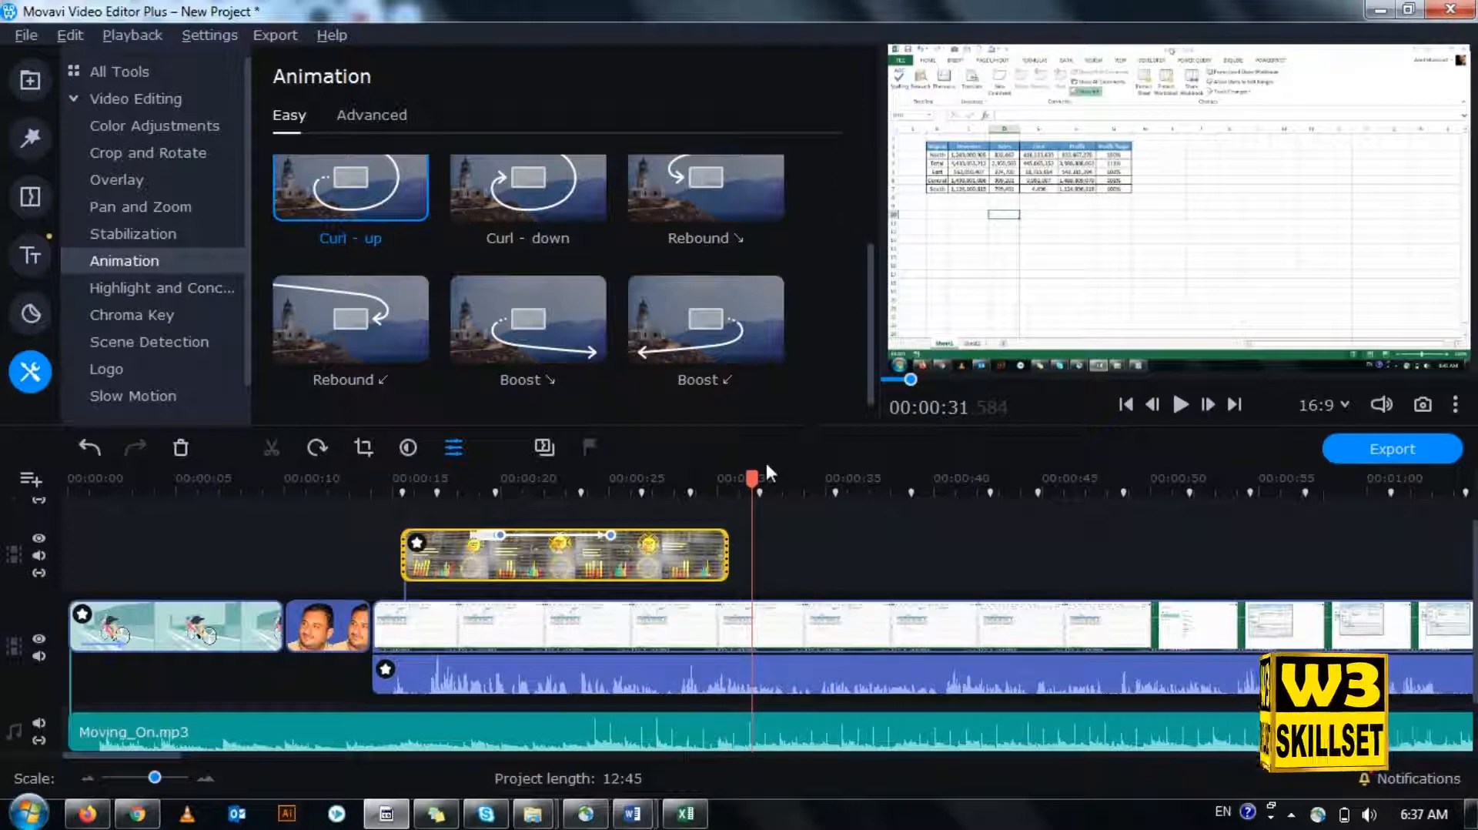
drag(752, 474, 500, 469)
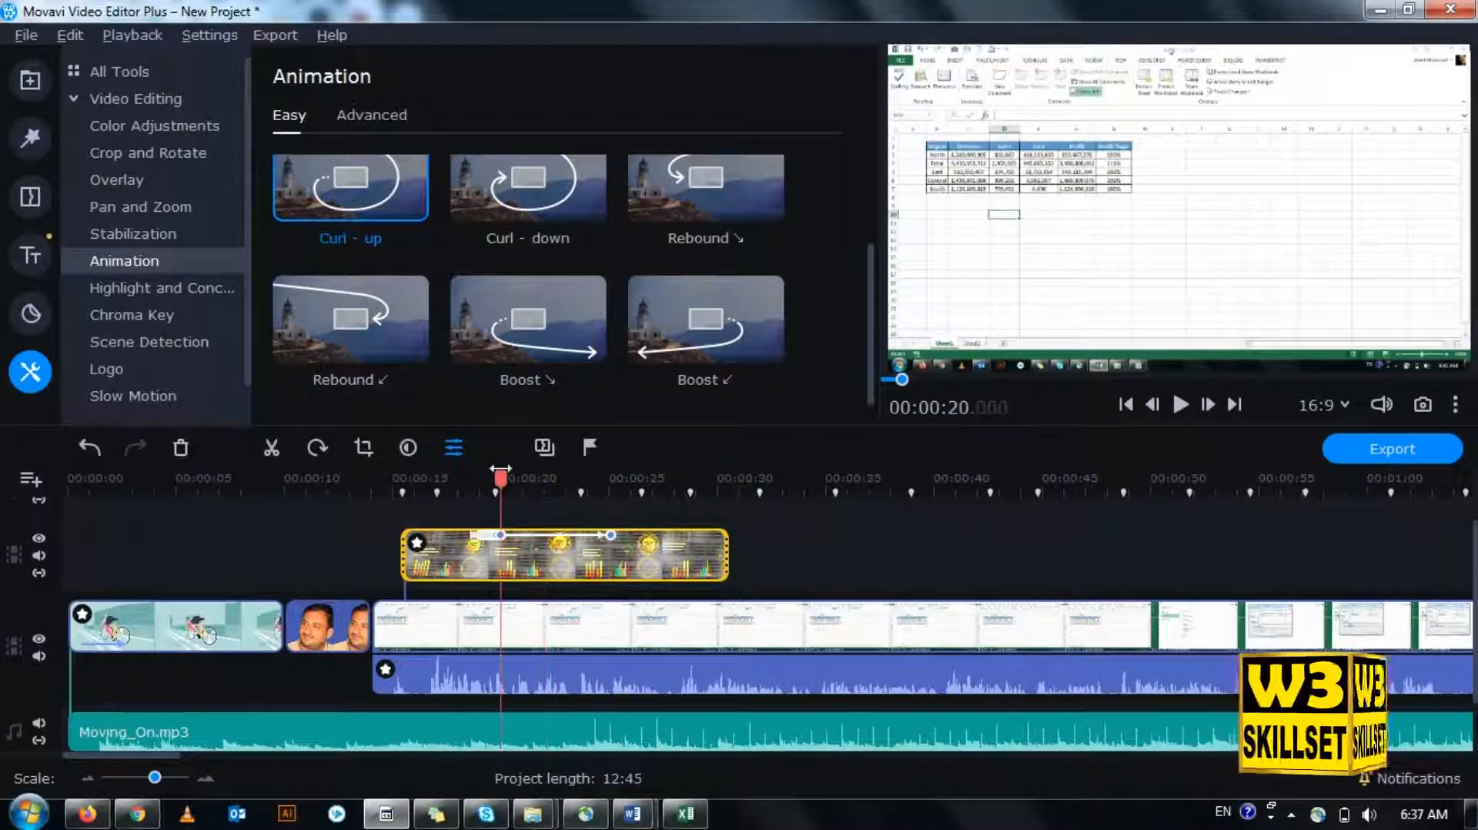
- Replace all the overlay clip's keyframes with a custom advanced animation, its keyframes placed at about 20.5 s and 26.4 s
click(382, 115)
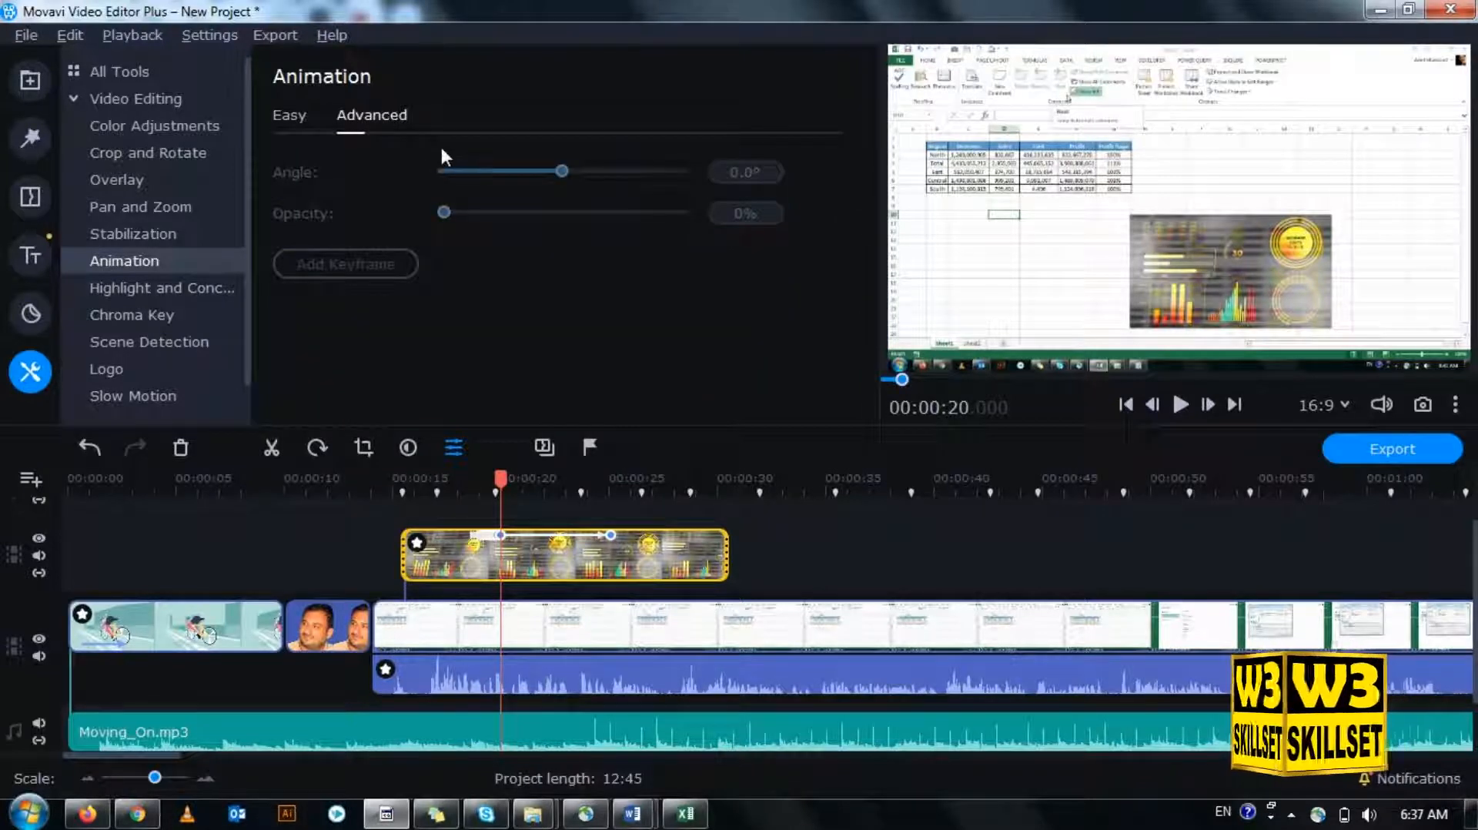
click(579, 537)
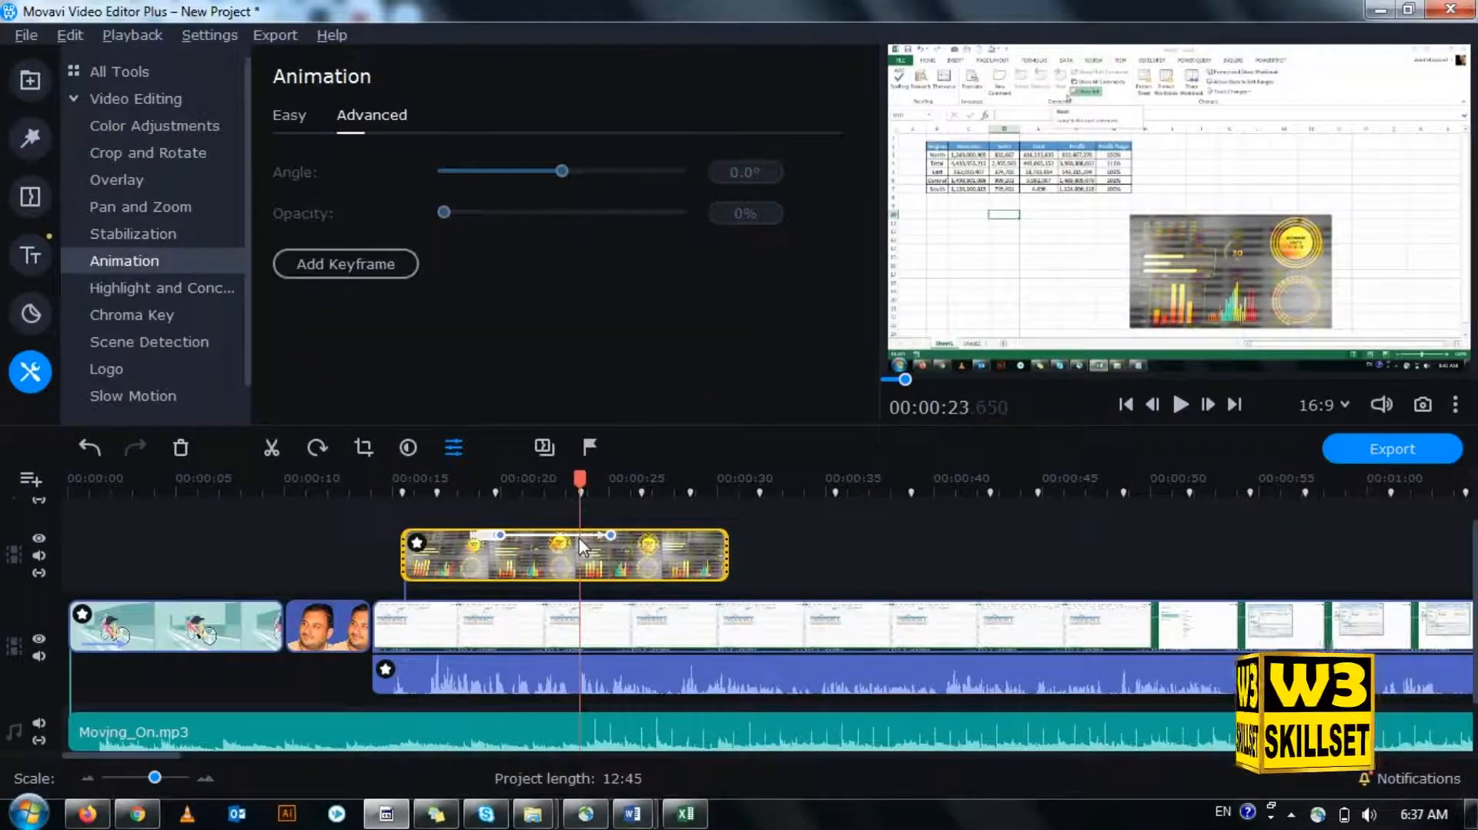
right_click(500, 534)
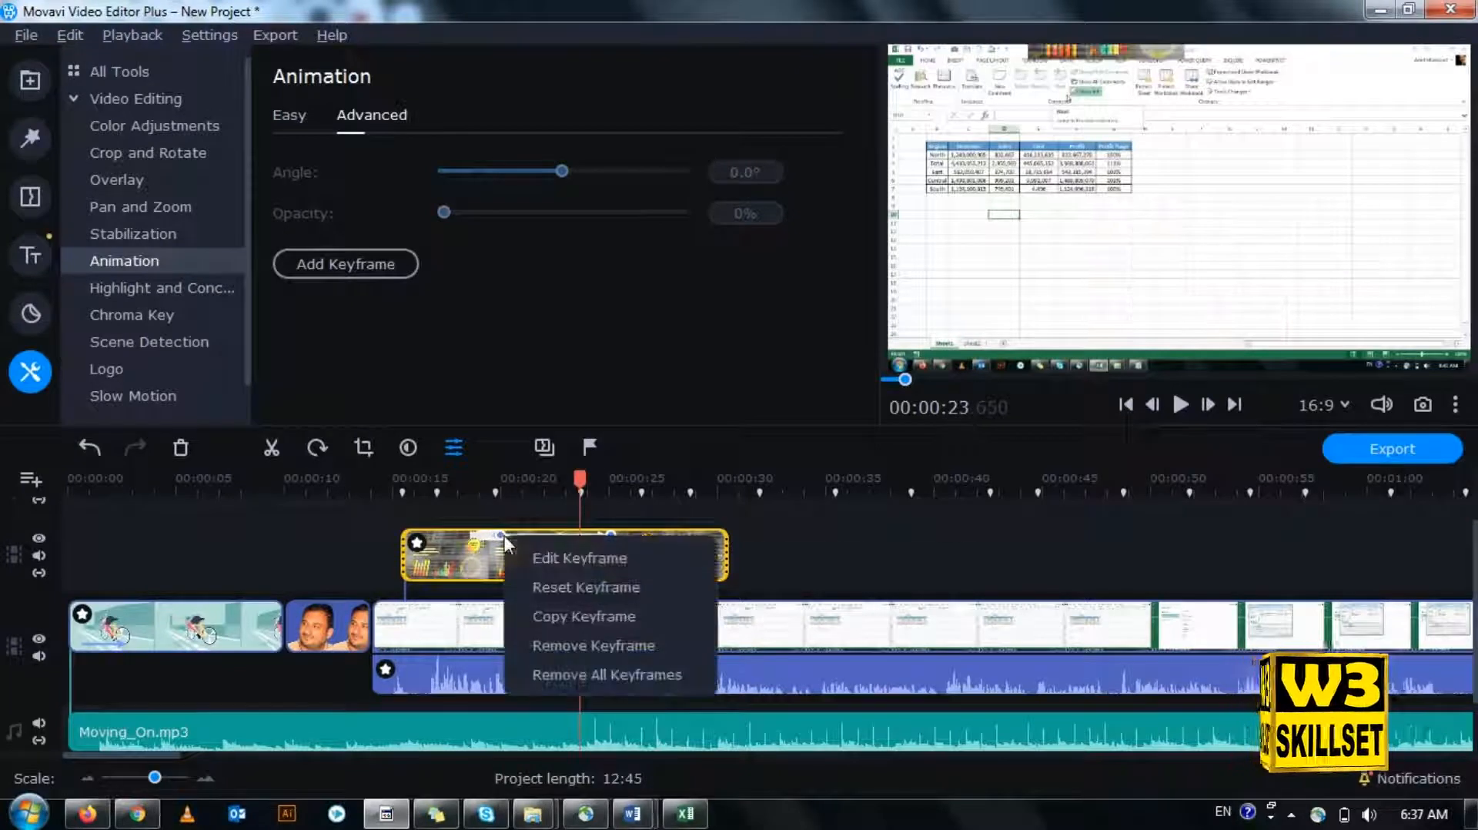
click(541, 662)
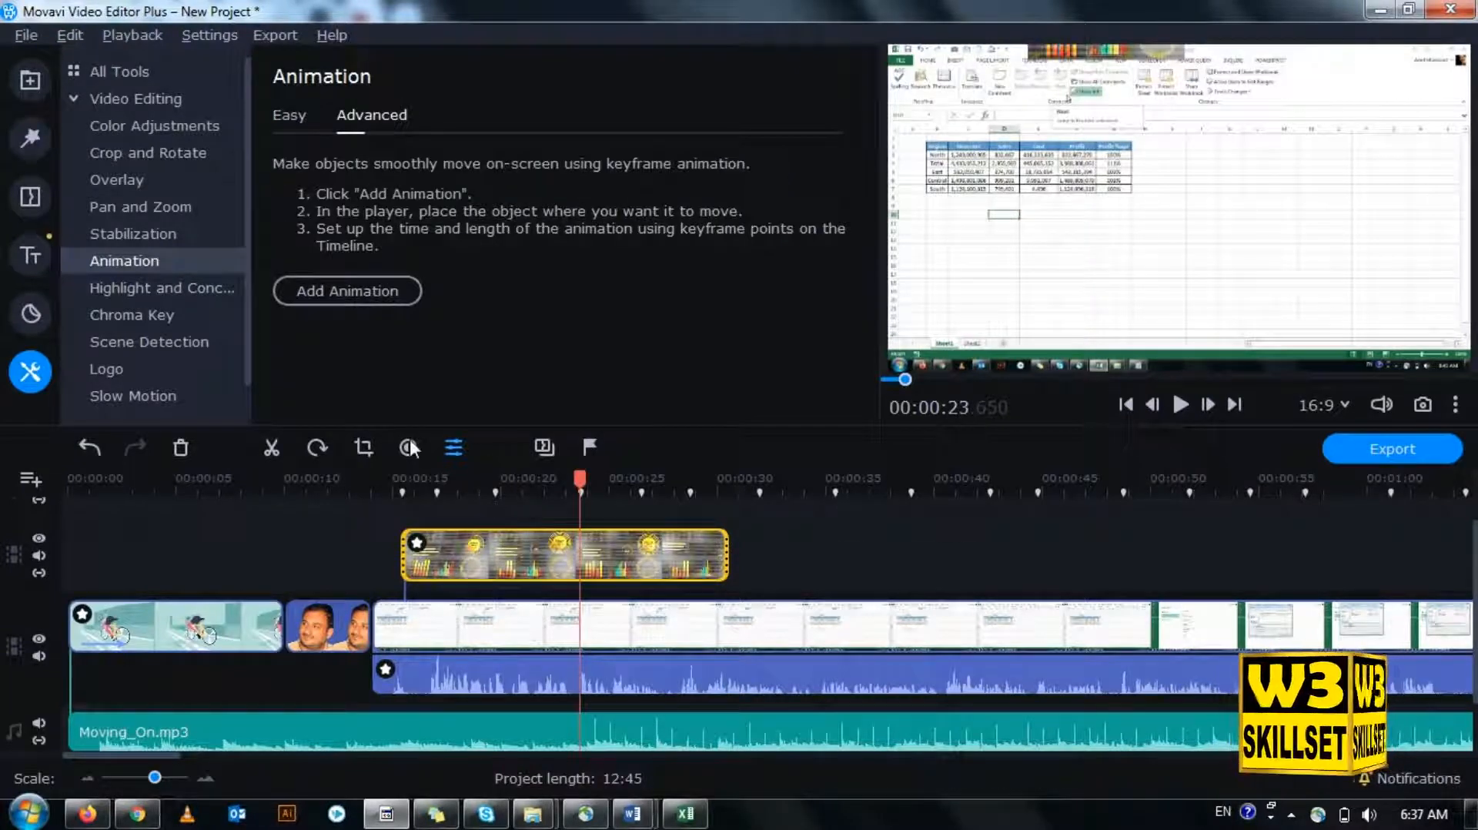
click(350, 288)
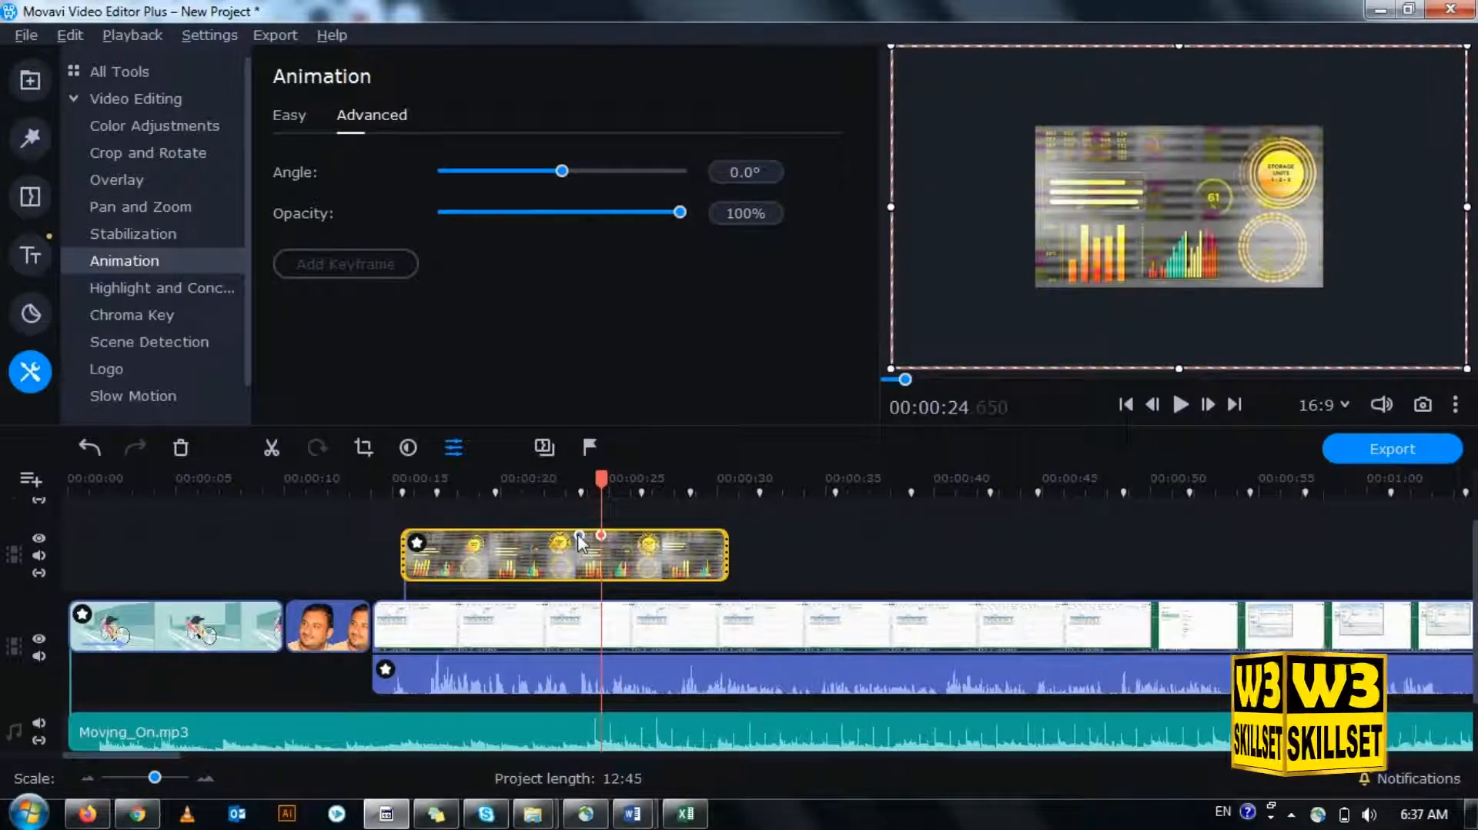
drag(580, 535, 511, 490)
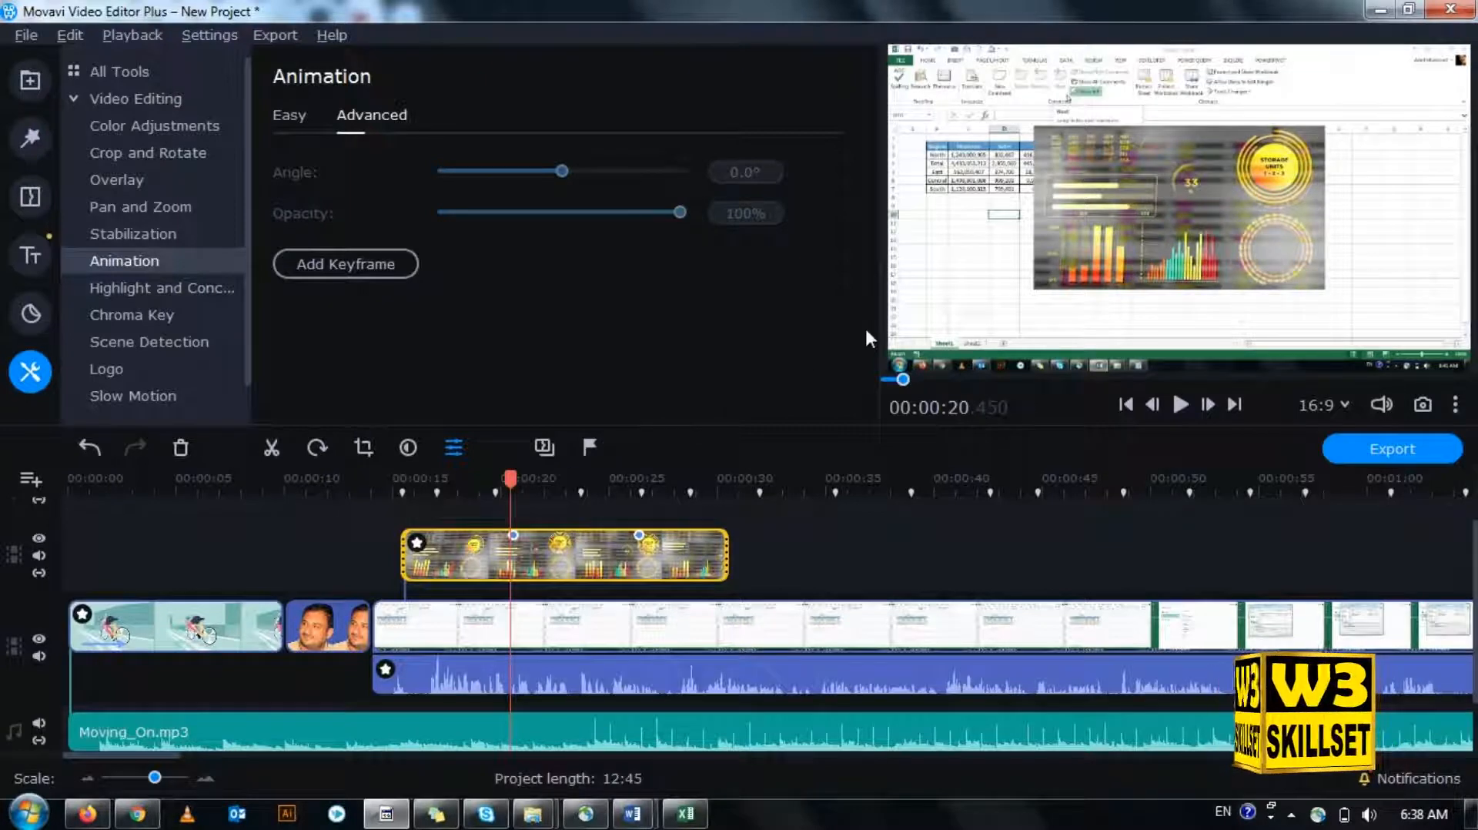
- Edit the custom animation's end keyframe so the overlay clip moves down below the bottom edge of the frame
drag(511, 482, 639, 481)
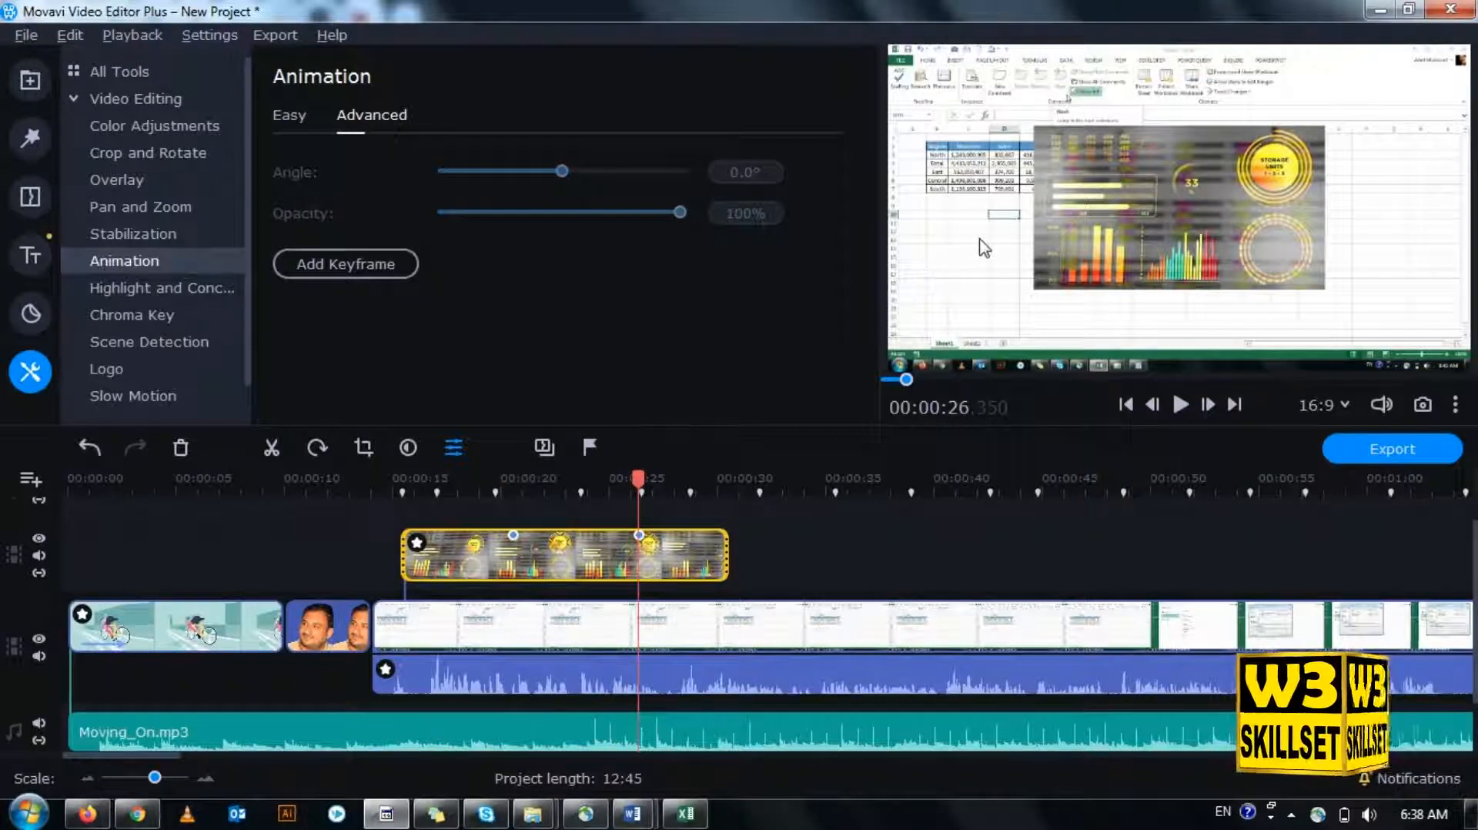
click(640, 534)
right_click(639, 533)
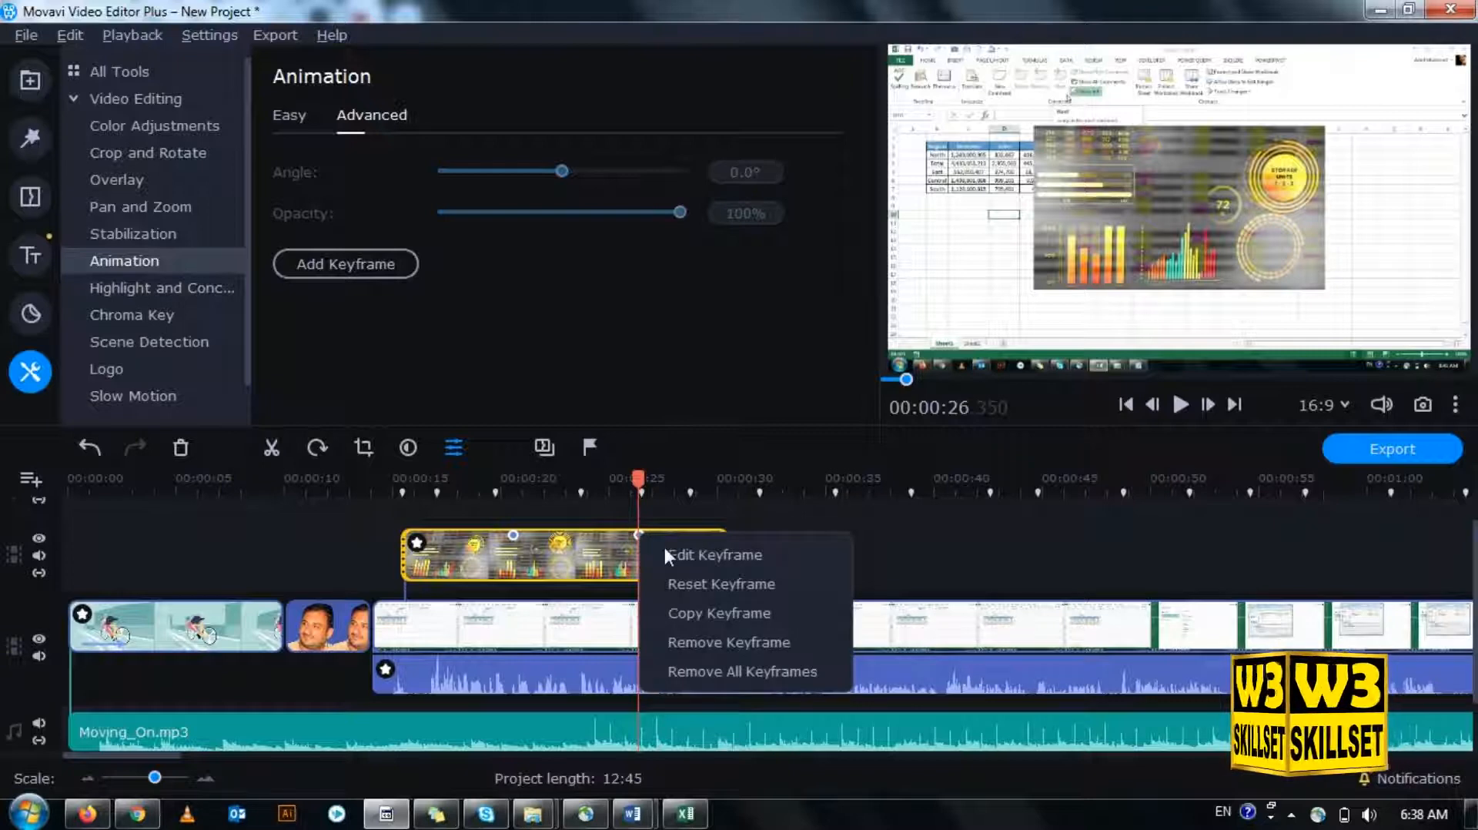
click(664, 544)
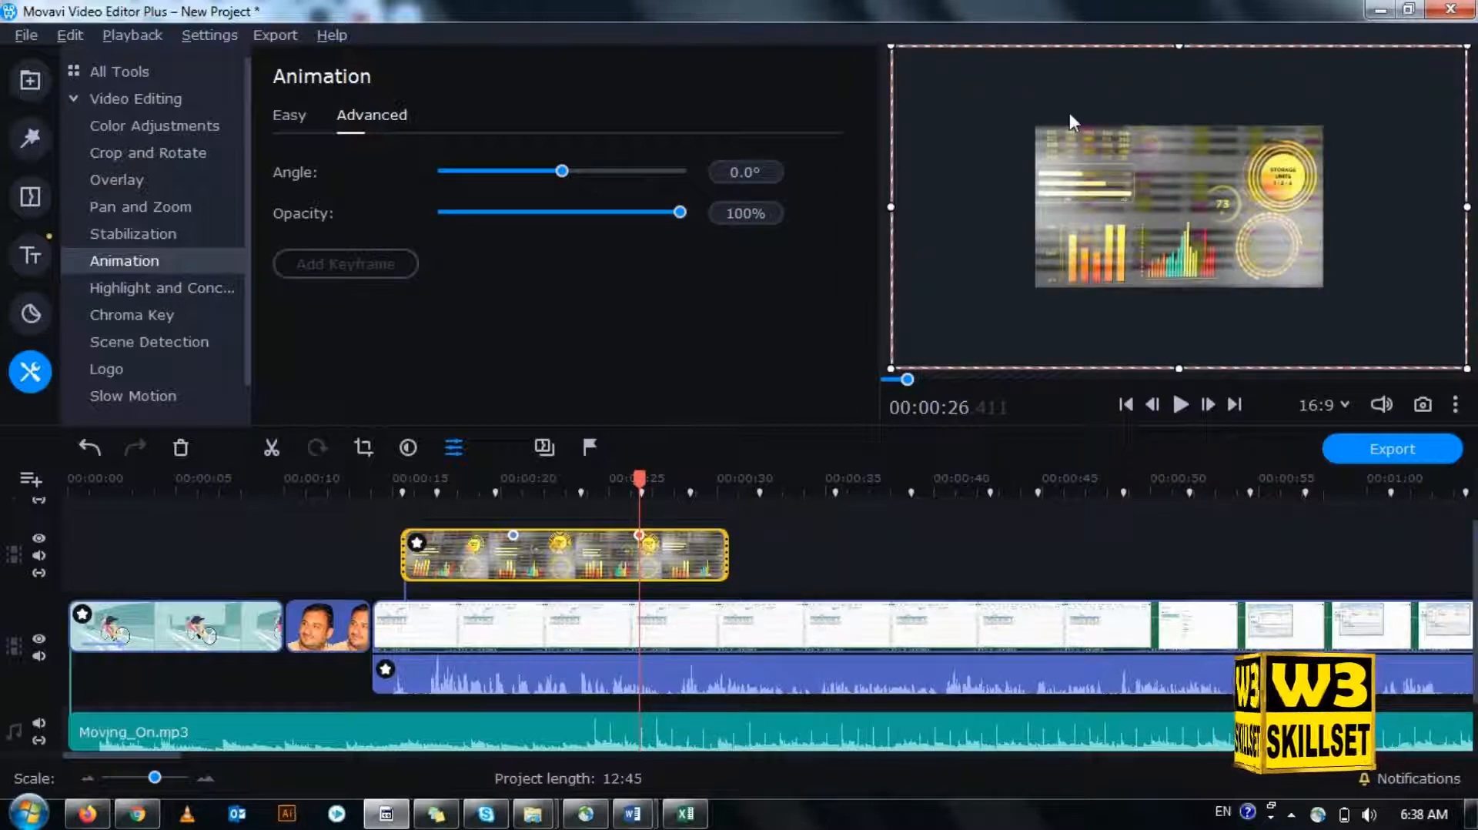
drag(1069, 112, 1078, 173)
drag(1084, 273, 1097, 382)
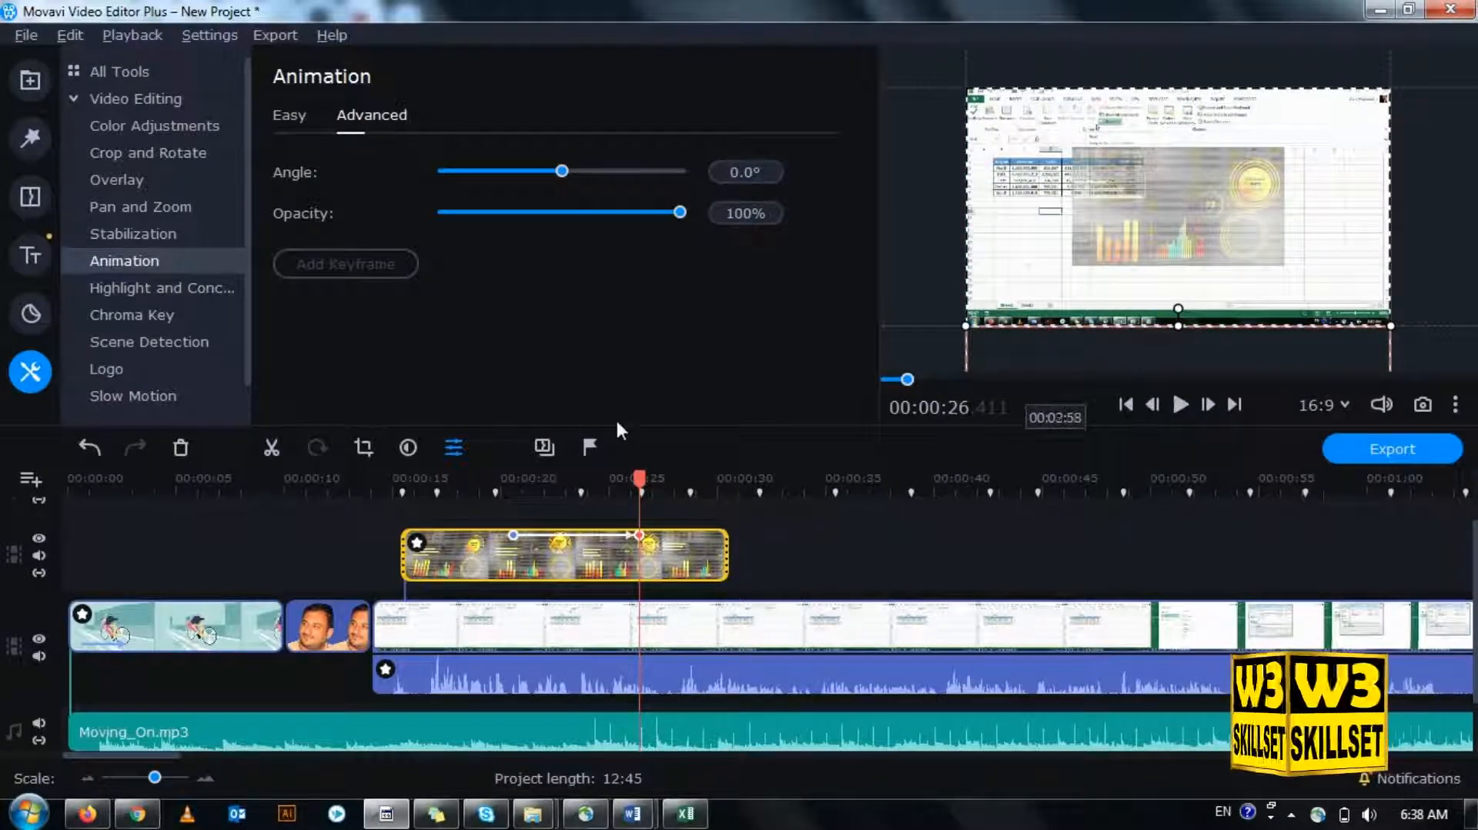
- Play the timeline from about 19.5 s to preview the custom downward animation of the overlay clip
drag(633, 484, 488, 482)
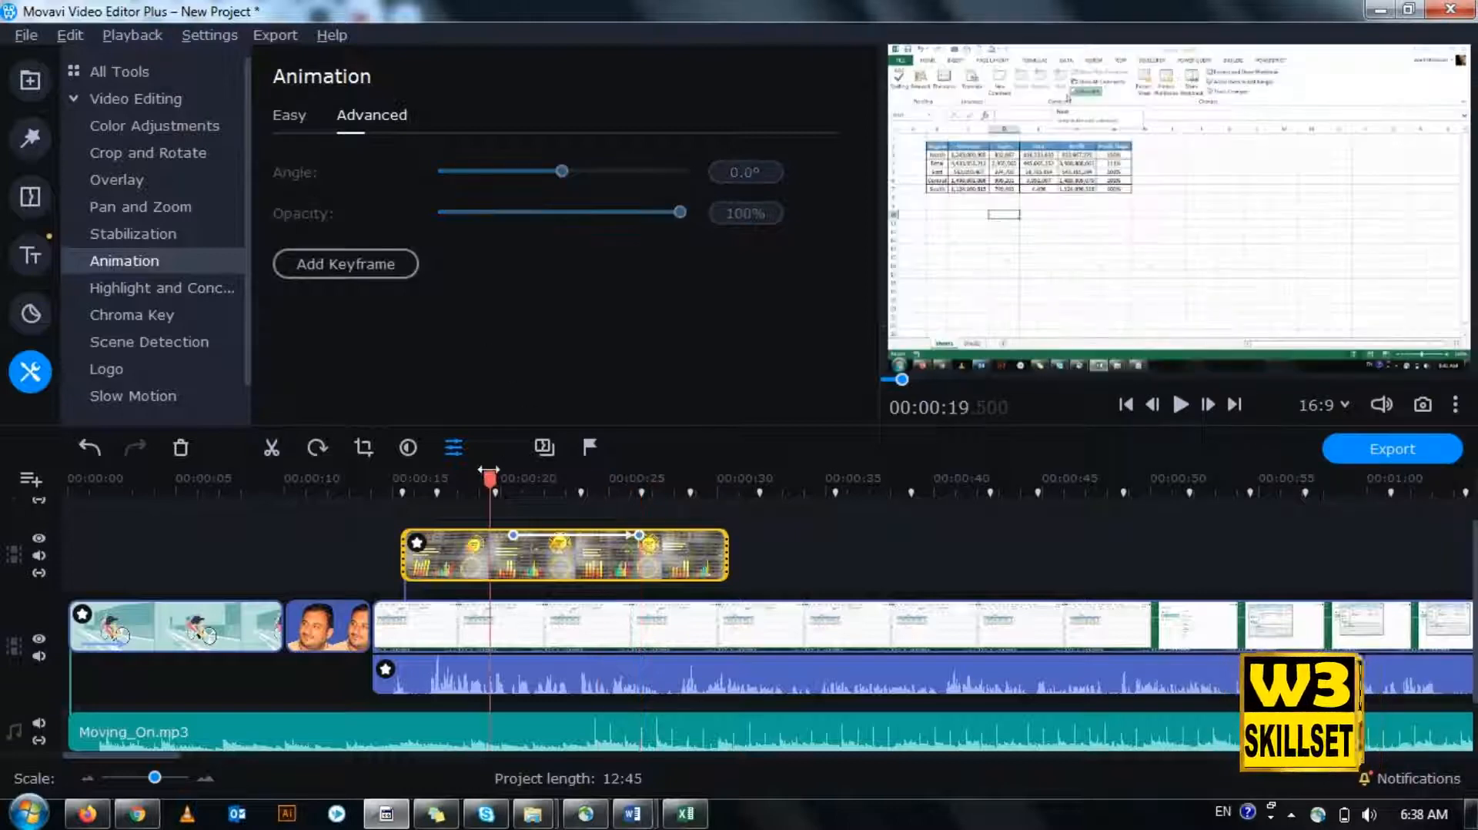
click(1181, 408)
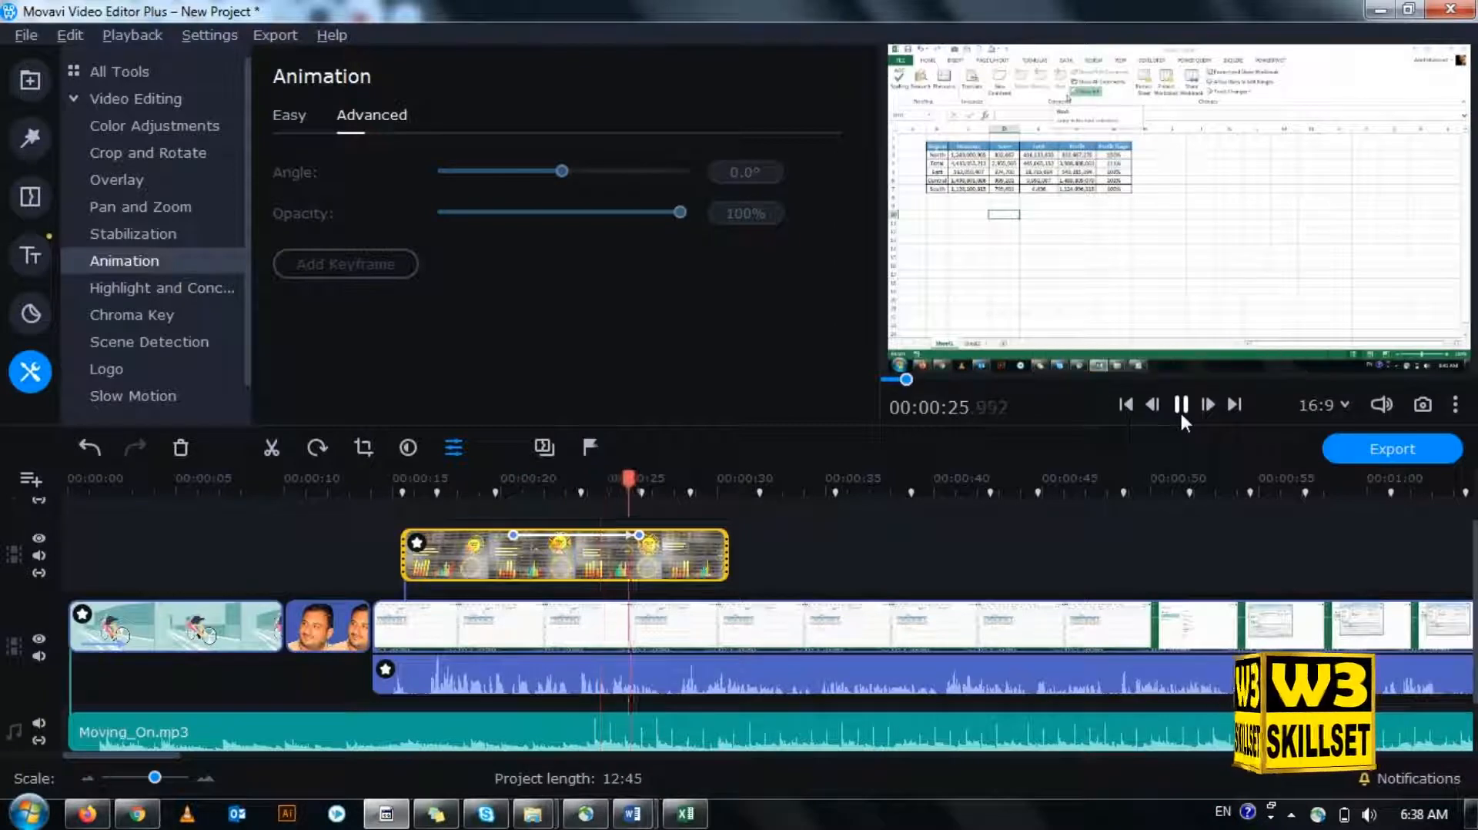
click(1181, 406)
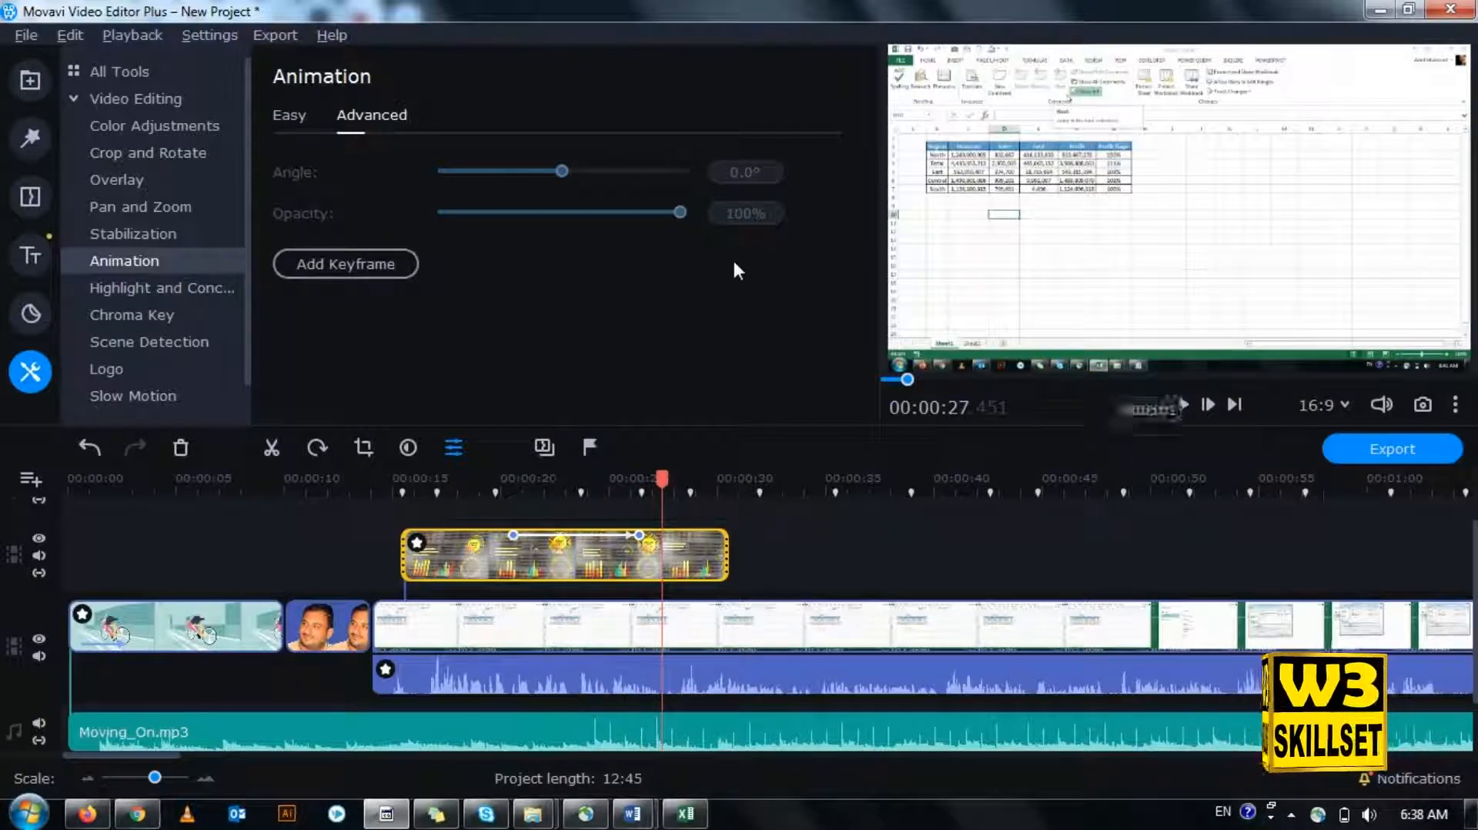